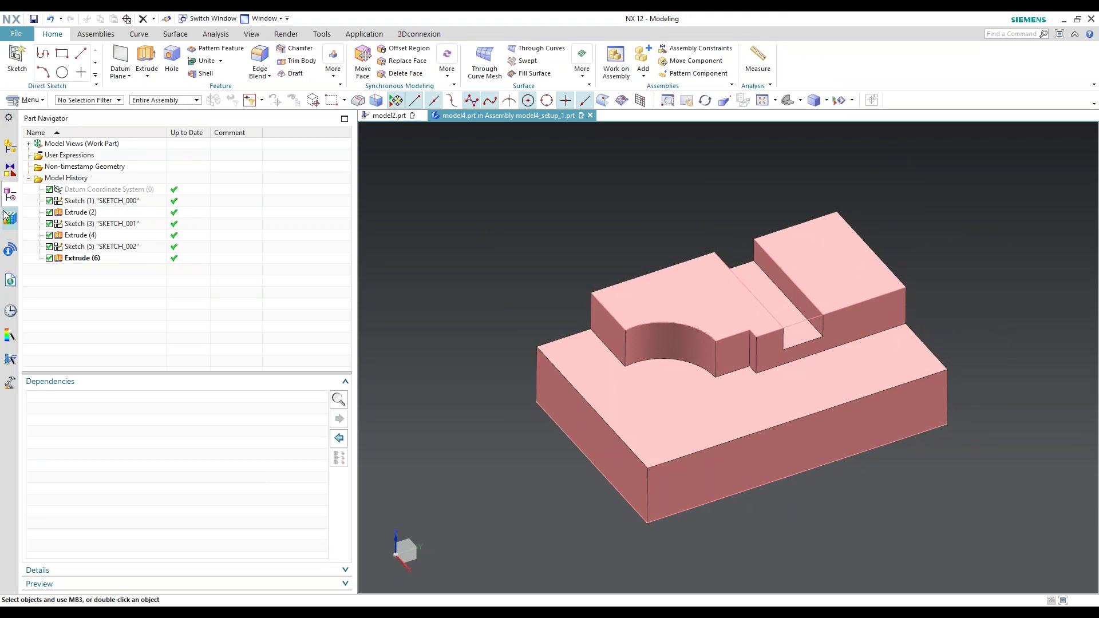
Switch to the Manufacturing application, accept the work part change and show the Operation Navigator
click(360, 35)
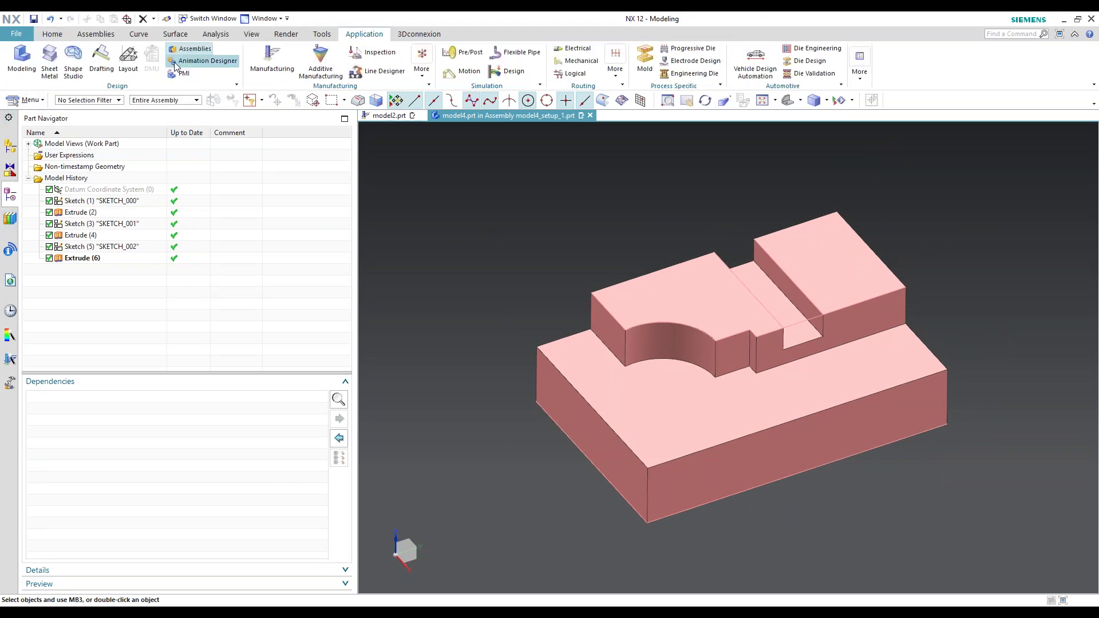
click(272, 60)
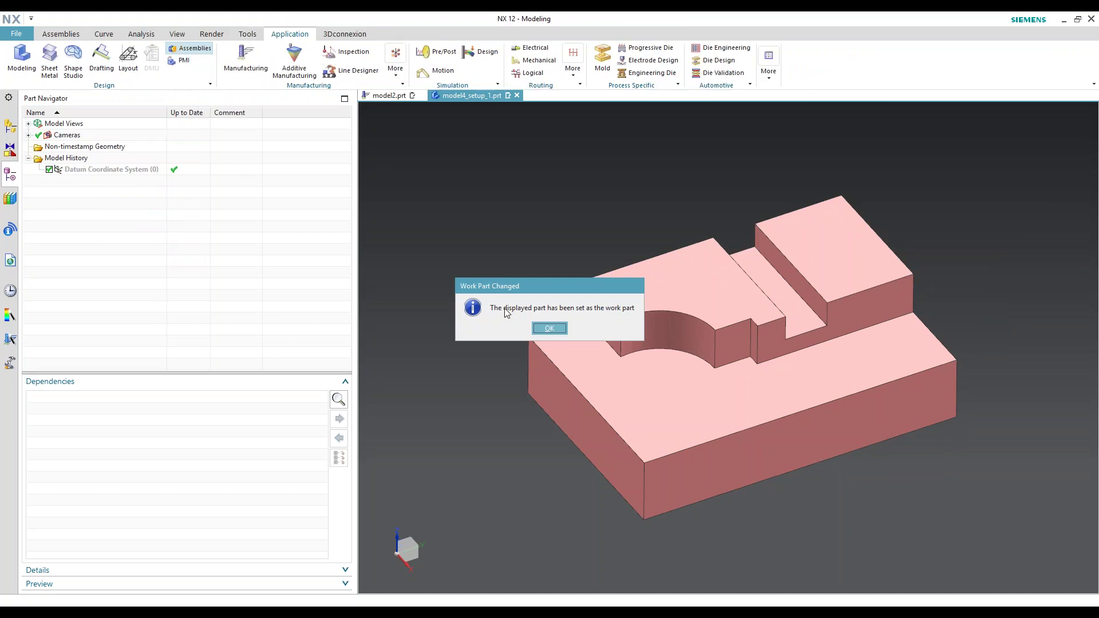
click(550, 328)
click(10, 218)
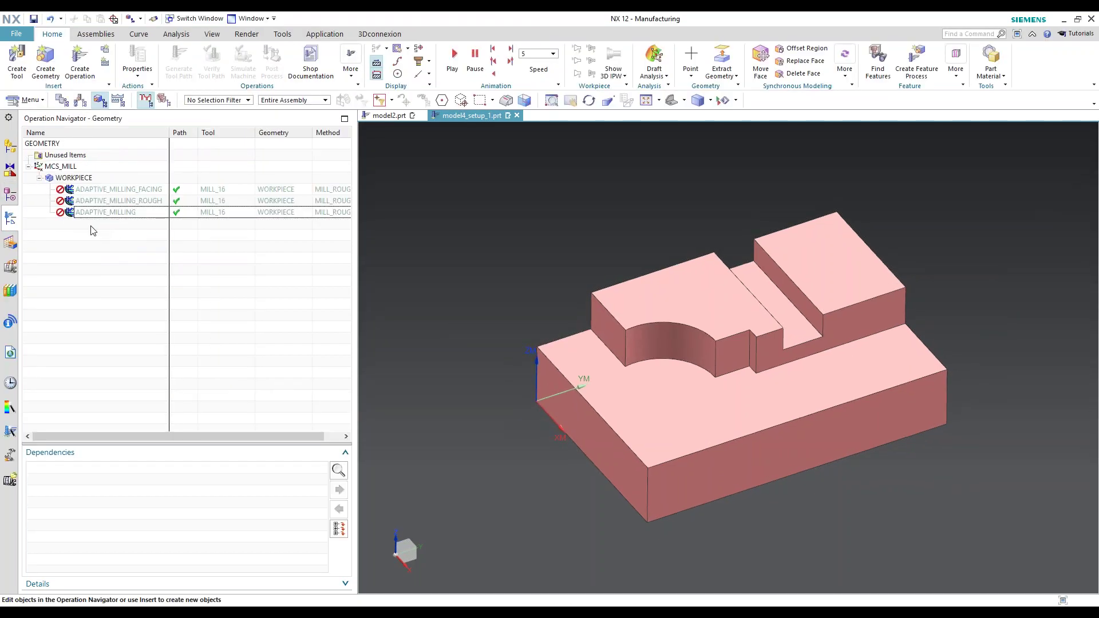
Create a mill_contour Adaptive Milling operation with tool MILL_16, geometry WORKPIECE and method MILL_ROUGH, and display its part and blank
click(80, 59)
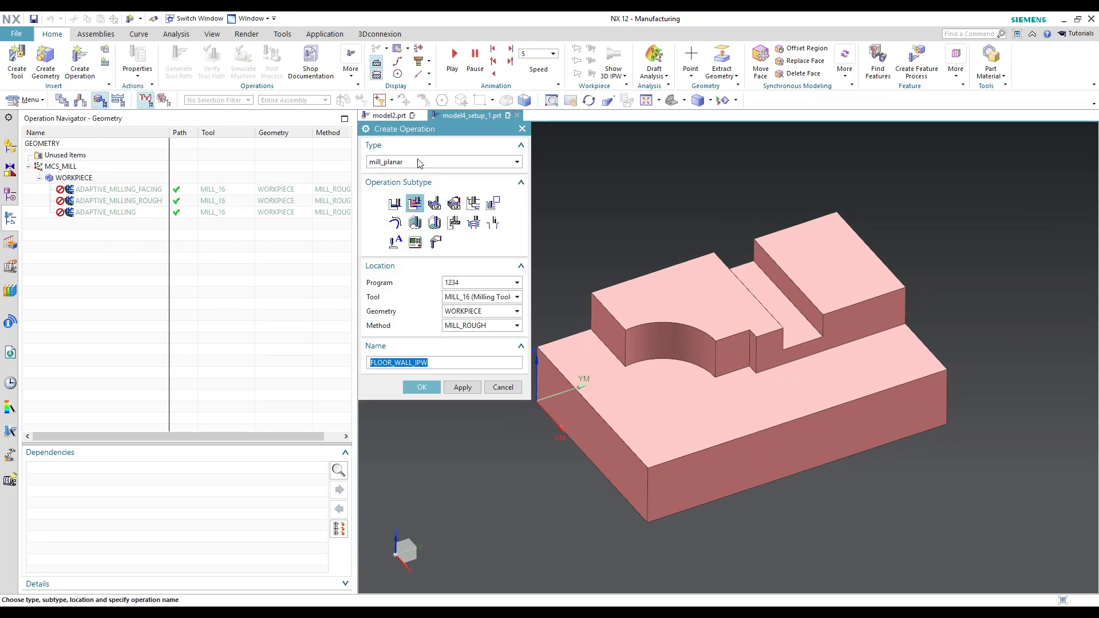
click(381, 163)
click(403, 184)
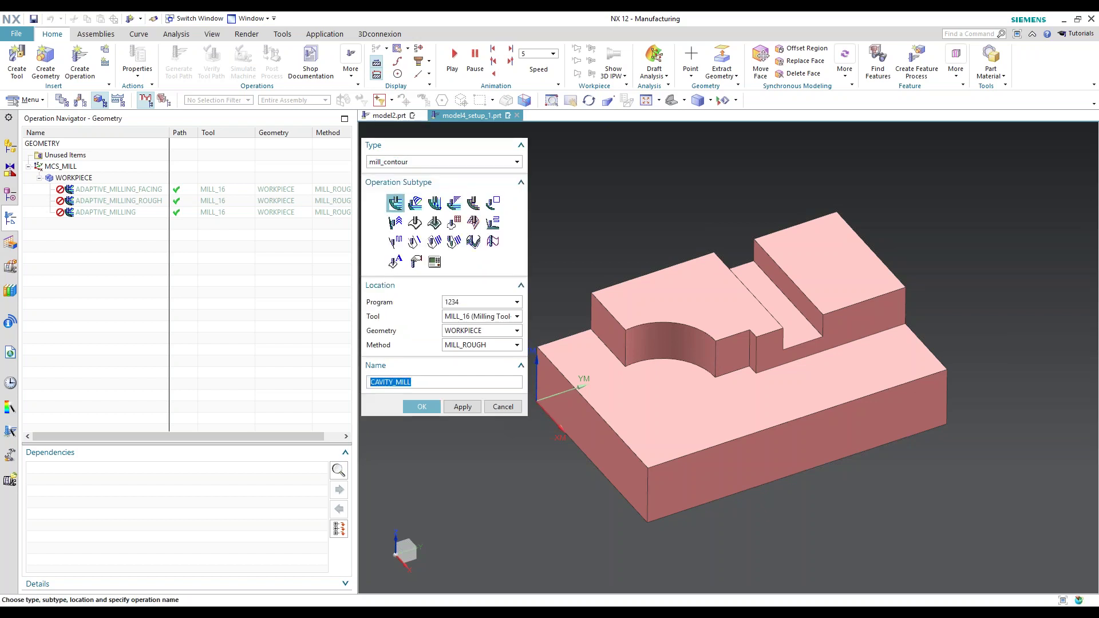
click(415, 204)
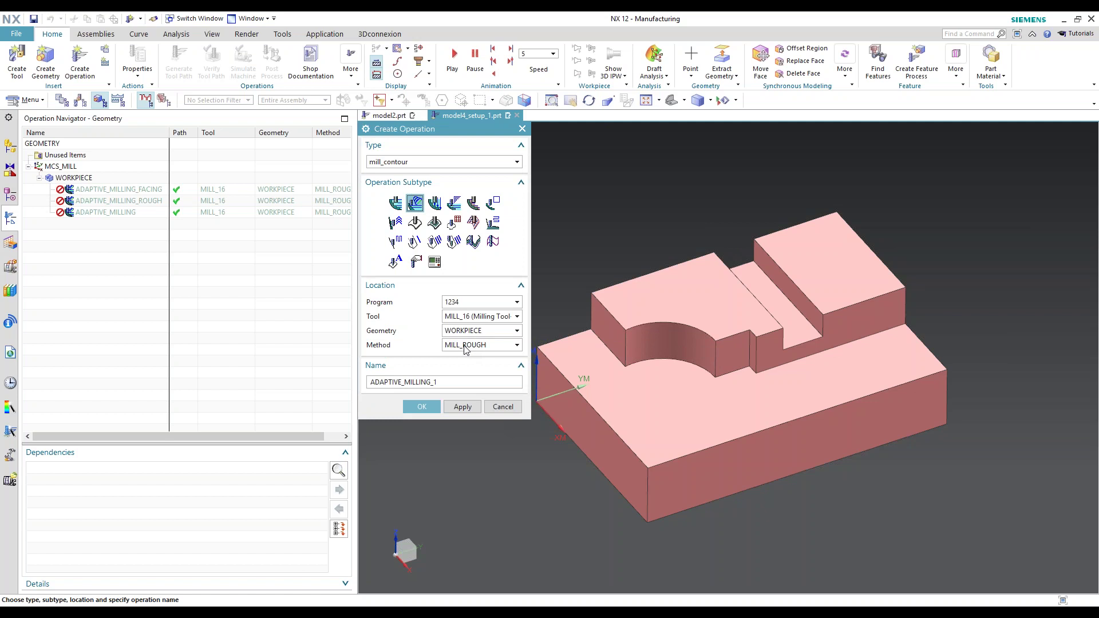
click(423, 405)
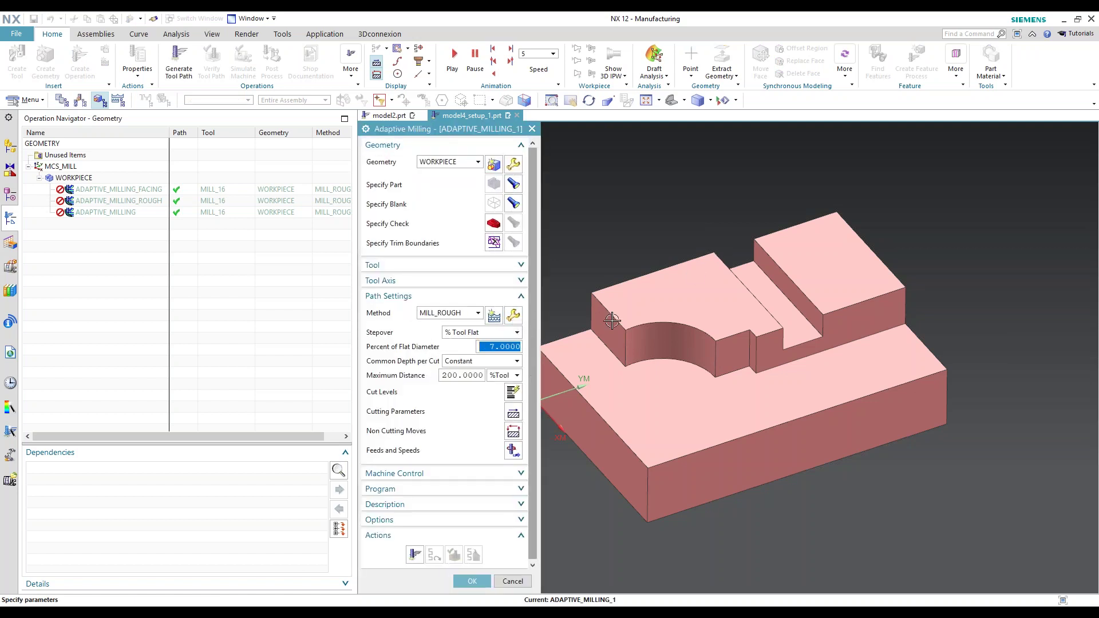
click(515, 189)
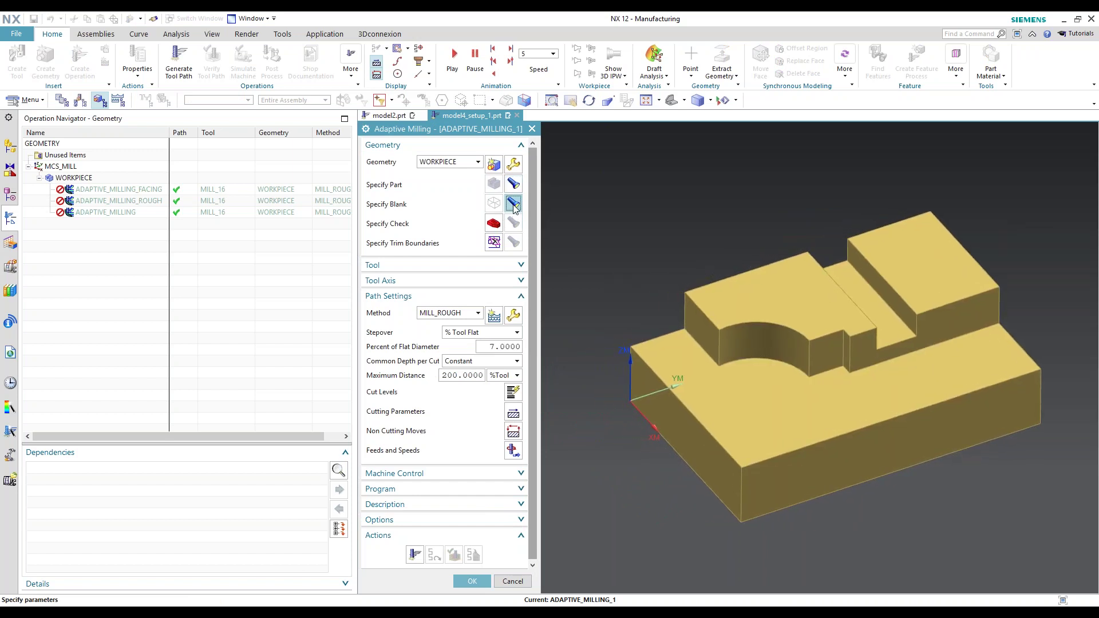
click(513, 204)
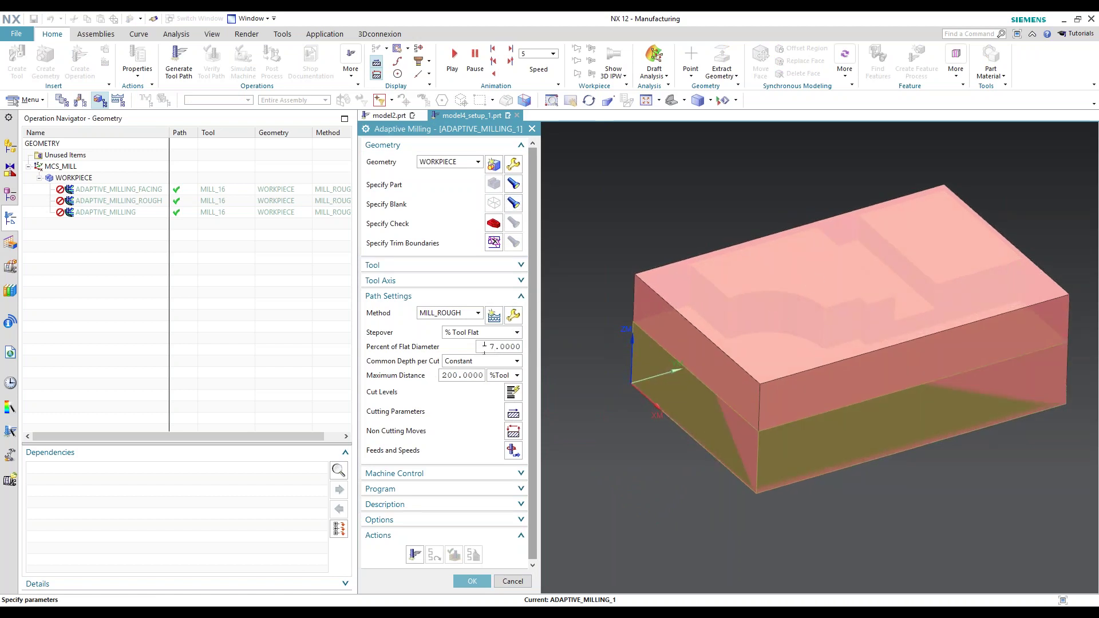
Set the stepover to 15 percent of the flat diameter, generate the adaptive milling tool path and inspect it
drag(499, 347, 523, 347)
text(15)
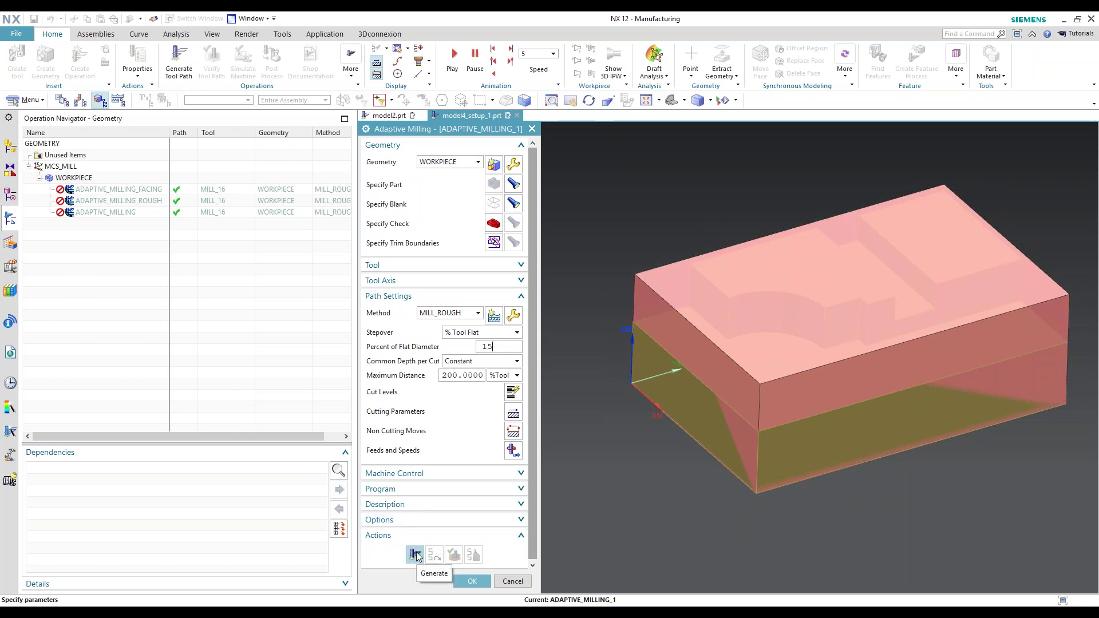
click(415, 555)
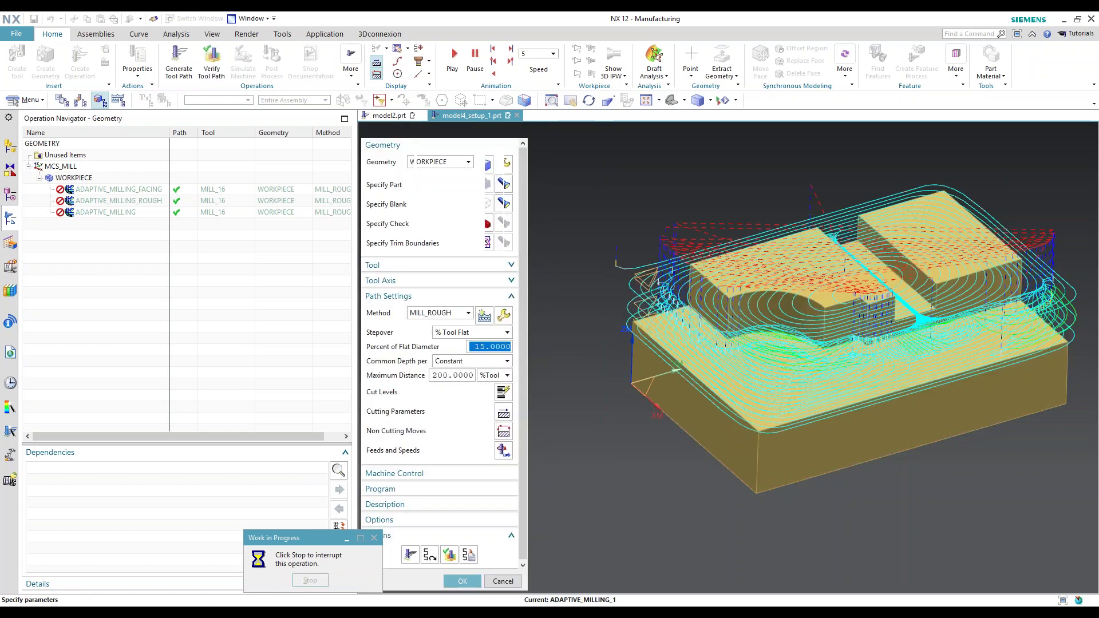
middle_drag(767, 376, 960, 291)
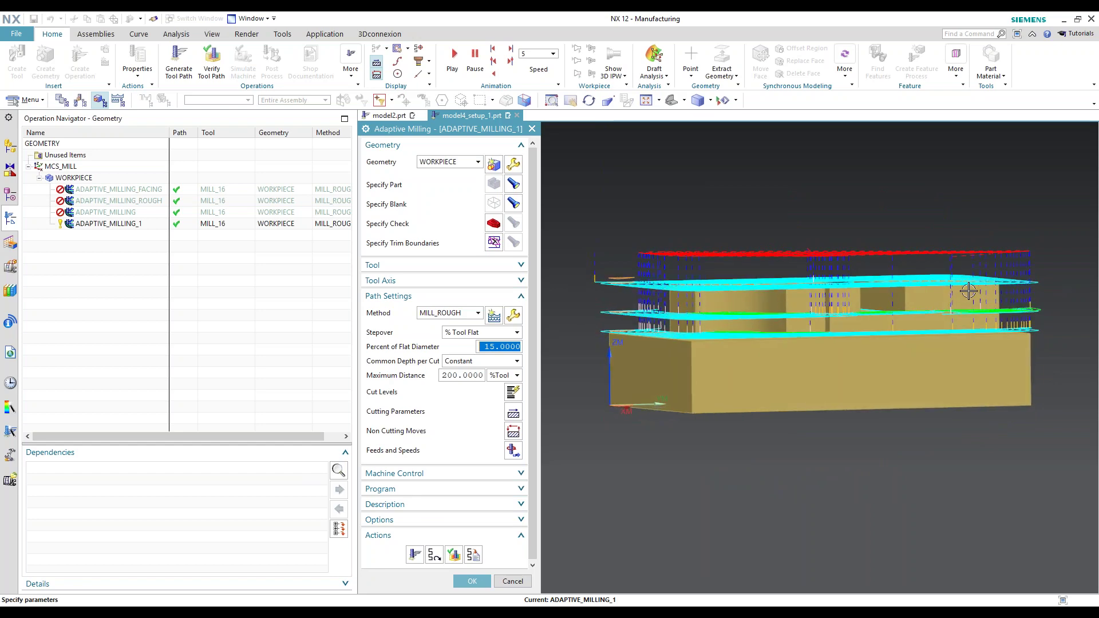
middle_drag(877, 327, 947, 364)
middle_drag(1050, 307, 1038, 283)
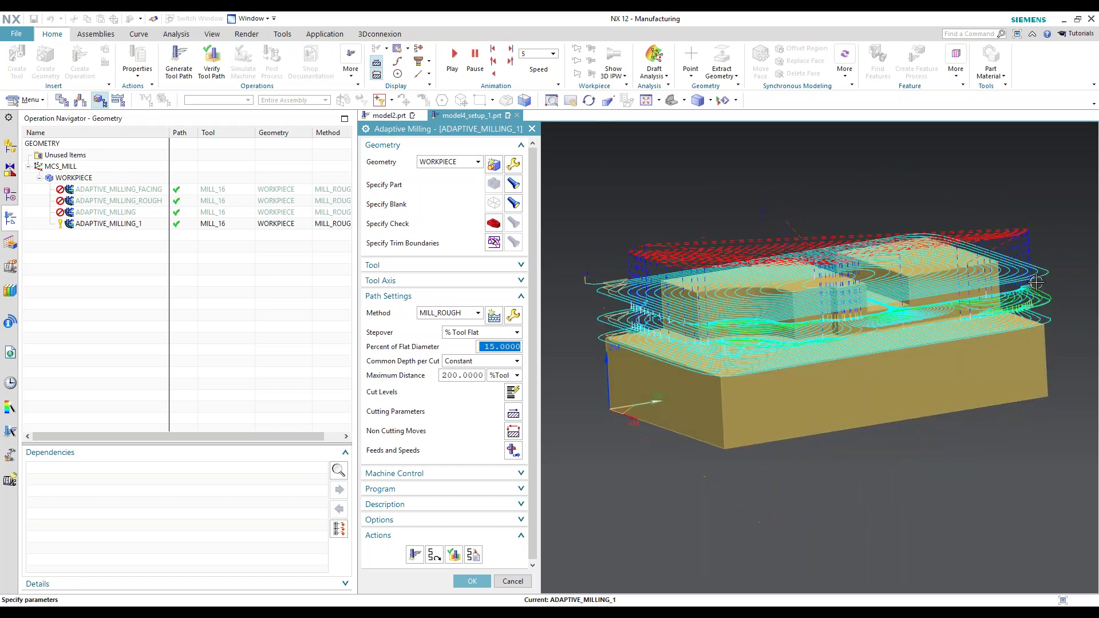
middle_drag(908, 335, 599, 302)
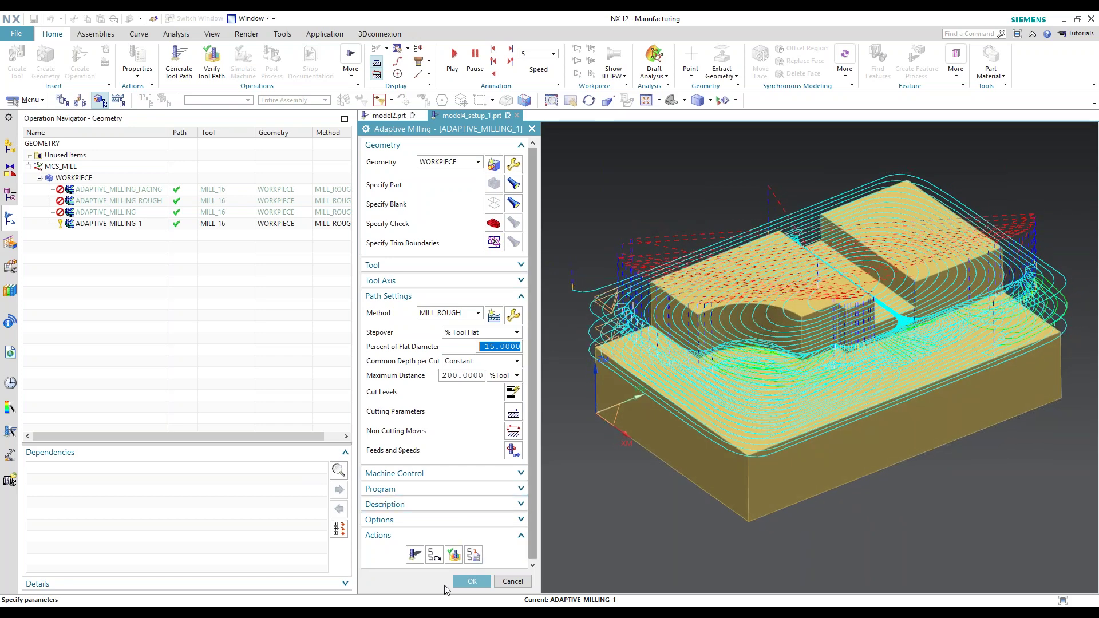
click(474, 582)
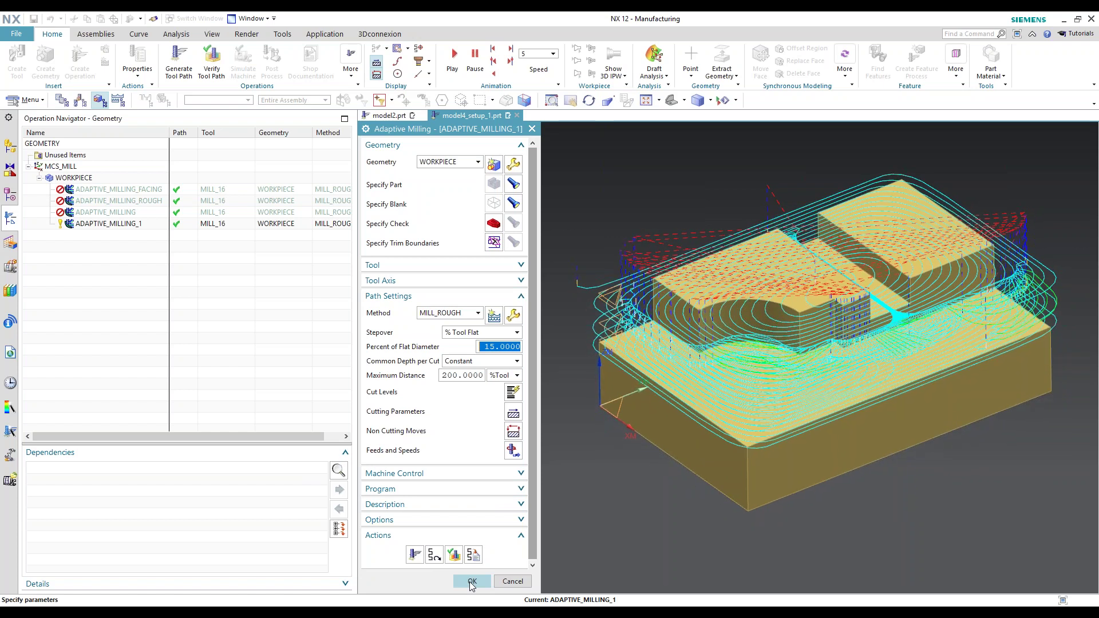
Replace the automatic cut levels with a single range down to the top face of the block with the curved recess, and regenerate the path
click(513, 393)
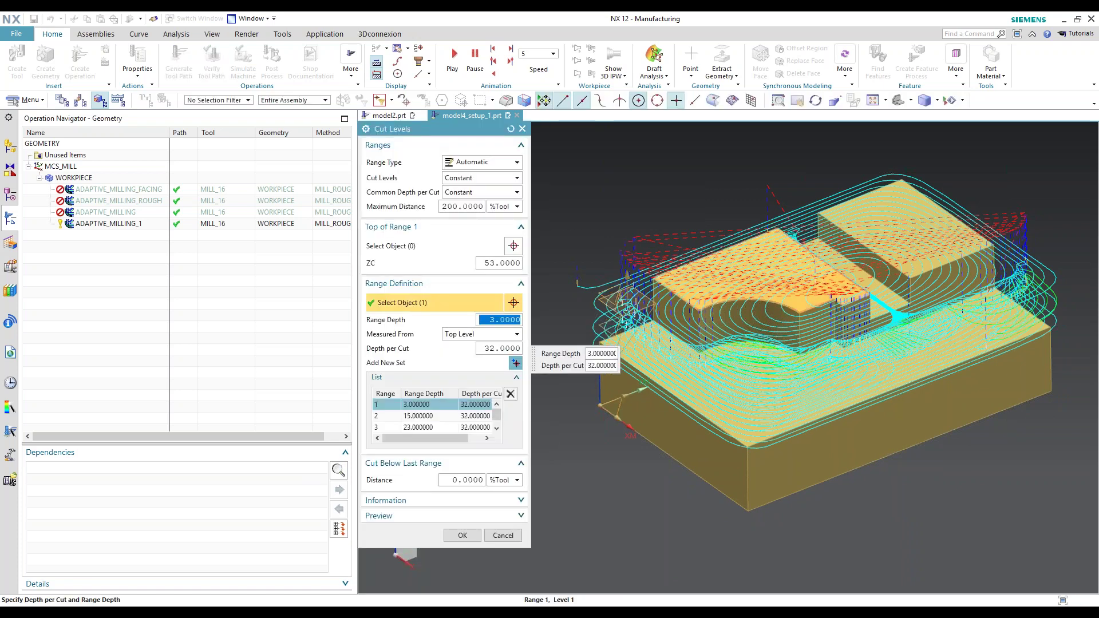
click(510, 395)
click(509, 395)
click(510, 395)
click(509, 395)
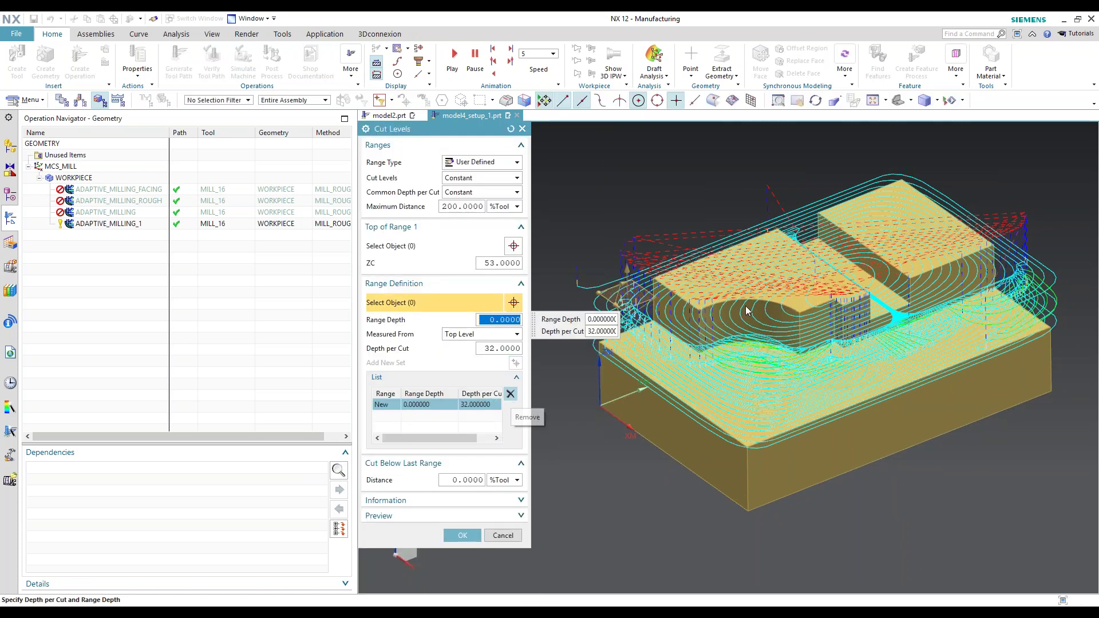
click(798, 302)
click(799, 302)
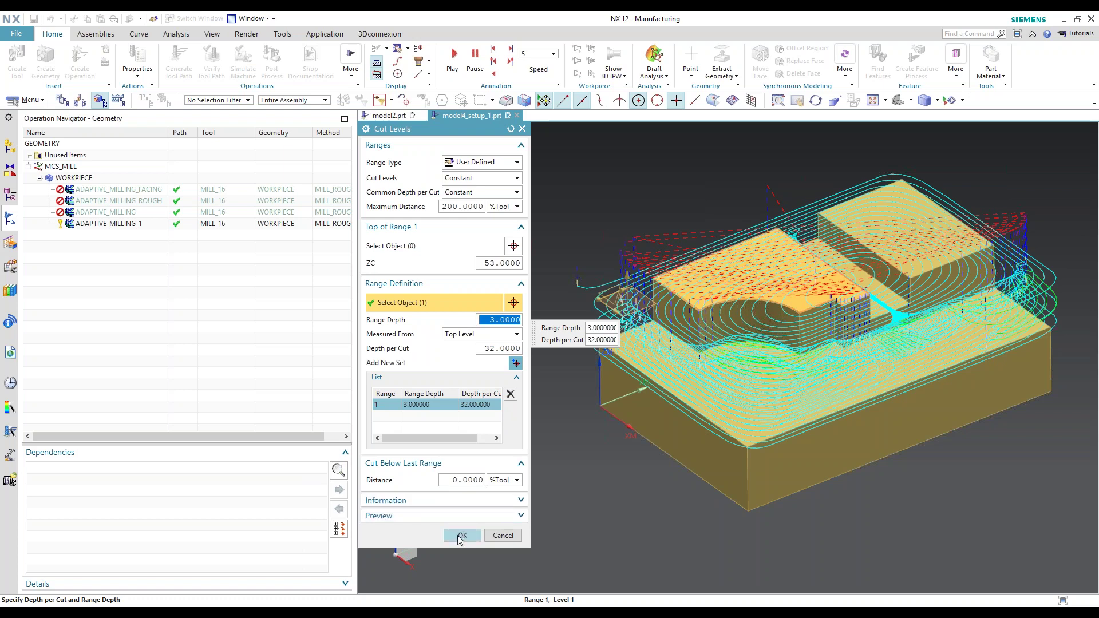
click(461, 536)
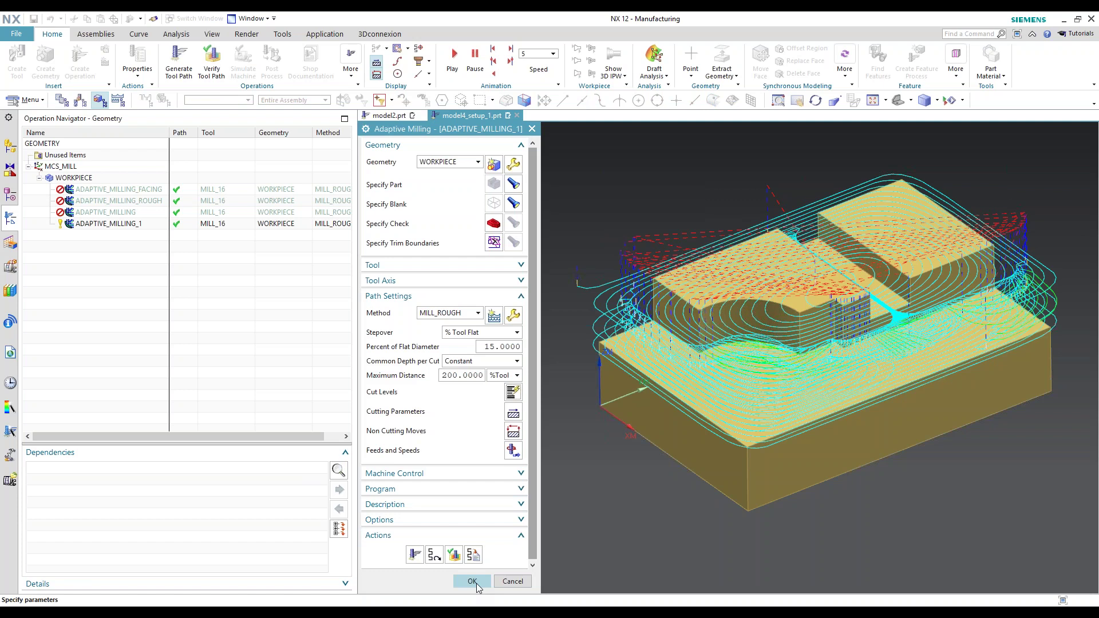
click(415, 555)
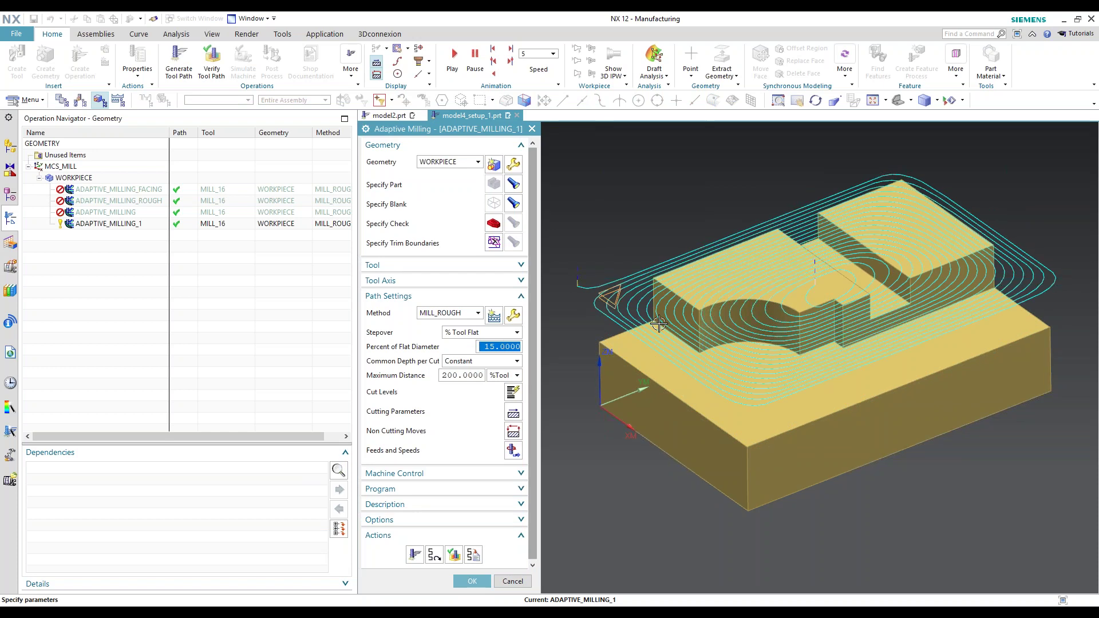
Set the stepover to 35 percent of the flat diameter, regenerate the tool path and accept the operation
text(35)
click(416, 556)
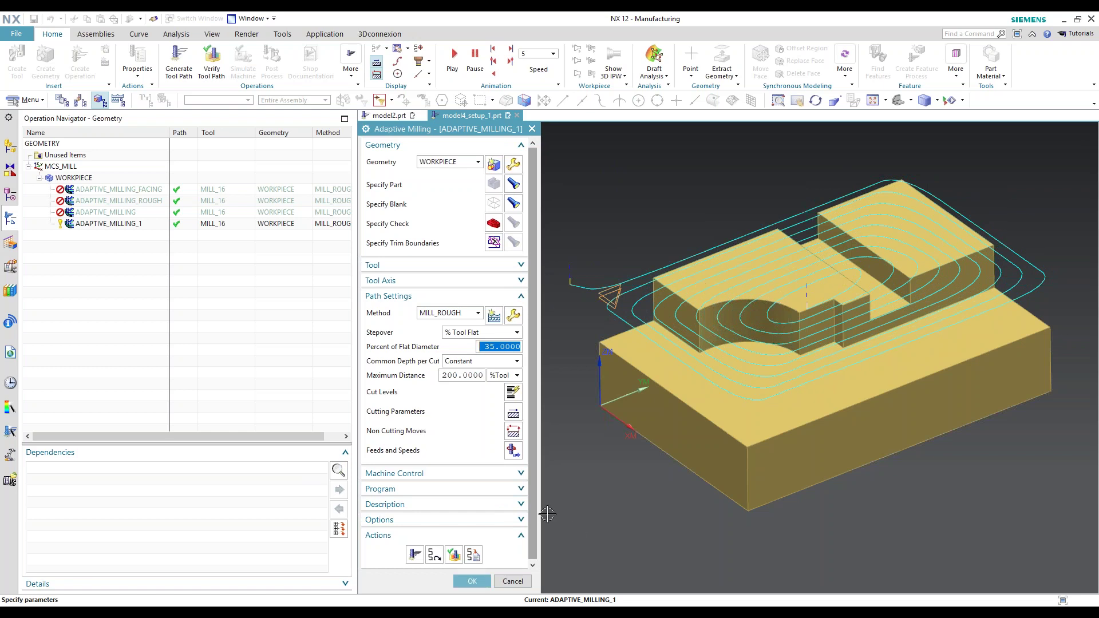
click(473, 581)
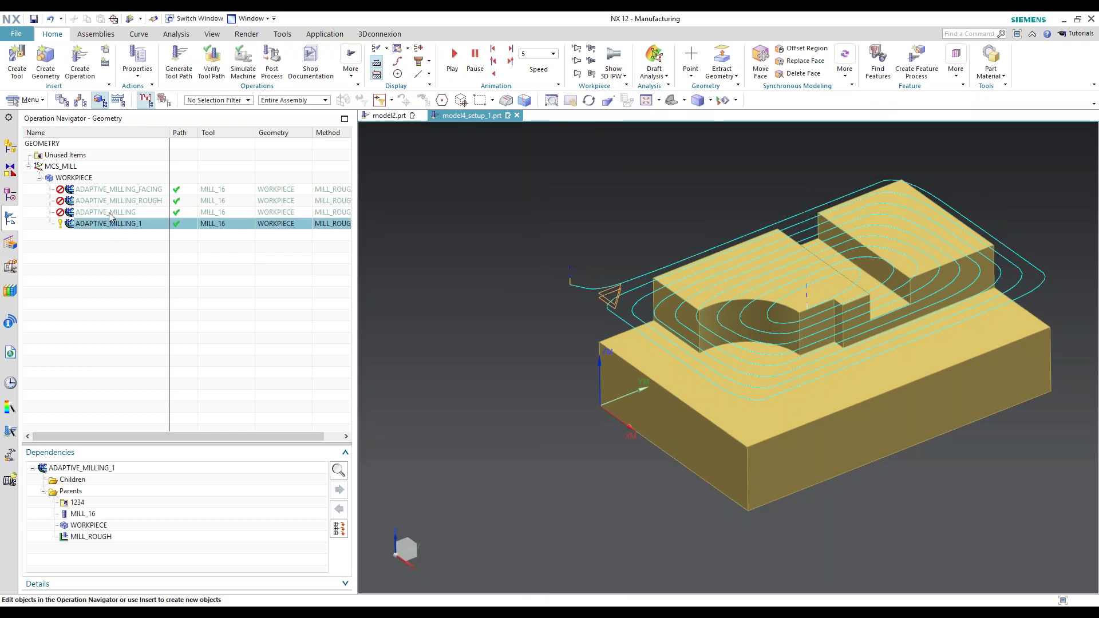
Move the ADAPTIVE_MILLING_FACING, ADAPTIVE_MILLING_ROUGH and ADAPTIVE_MILLING operations into Unused Items and collapse that group
click(127, 213)
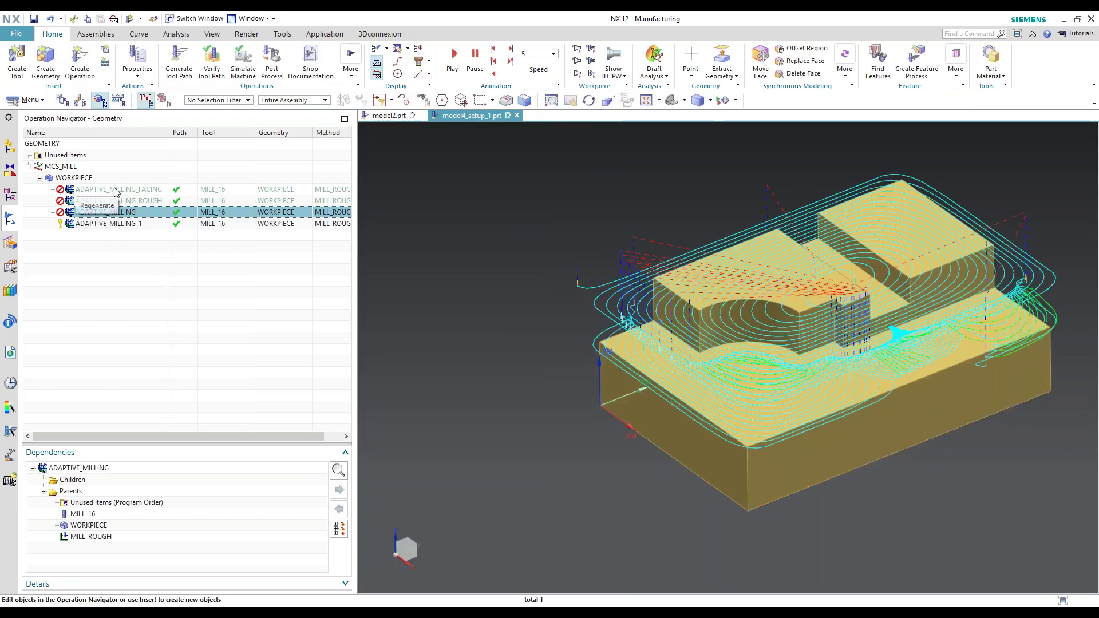
click(113, 191)
shift+click(109, 190)
drag(109, 190, 60, 155)
click(28, 155)
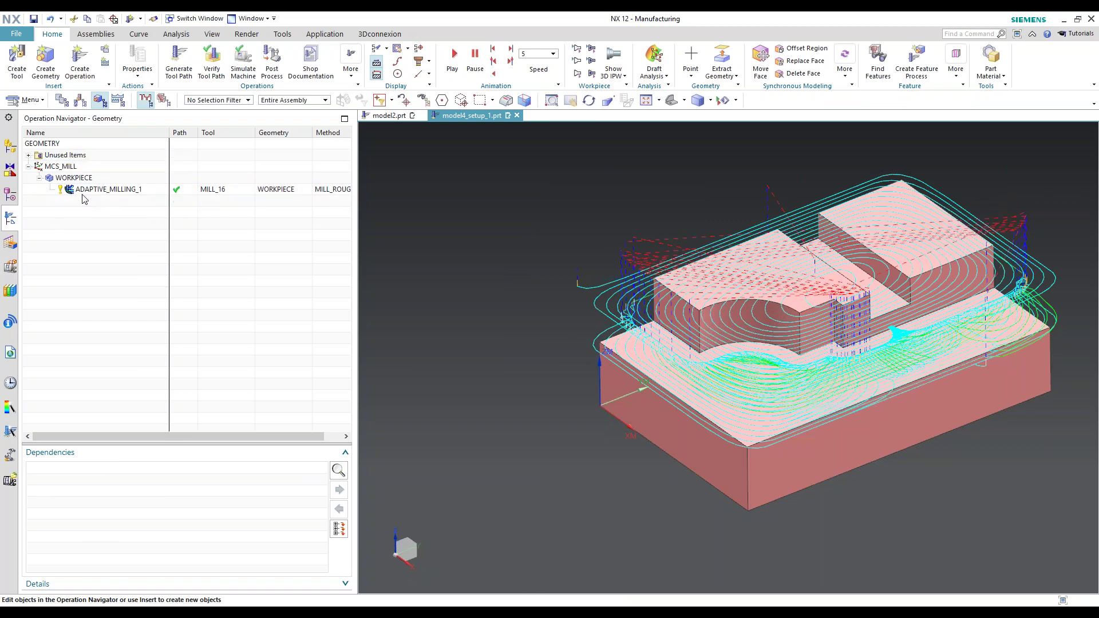
Duplicate the ADAPTIVE_MILLING_1 operation under WORKPIECE
click(83, 192)
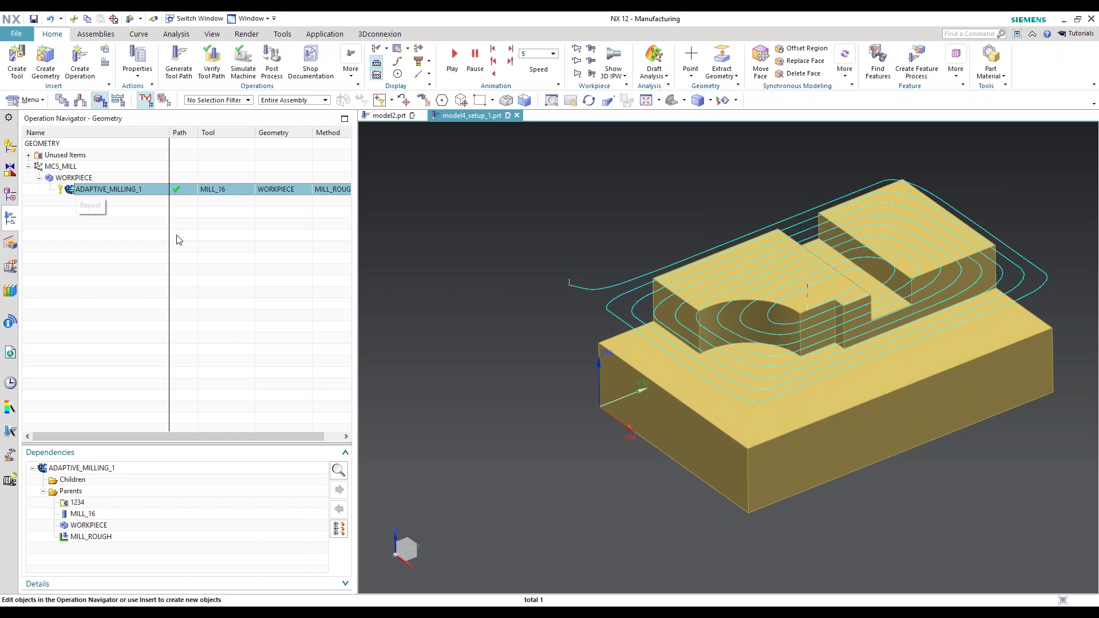
right_click(95, 192)
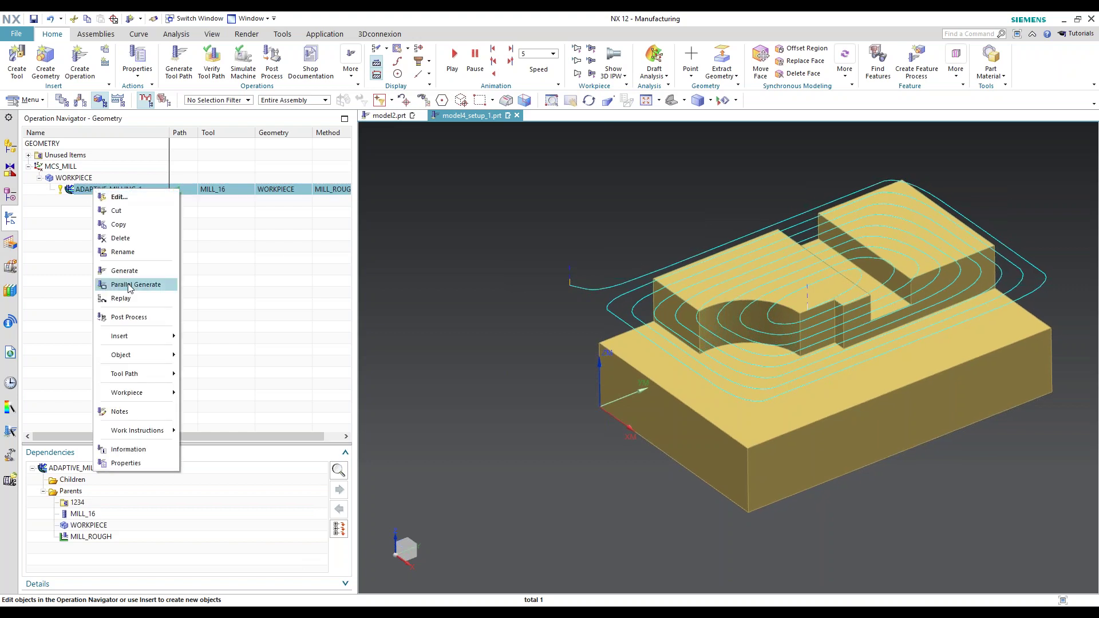
click(118, 225)
right_click(98, 191)
click(122, 238)
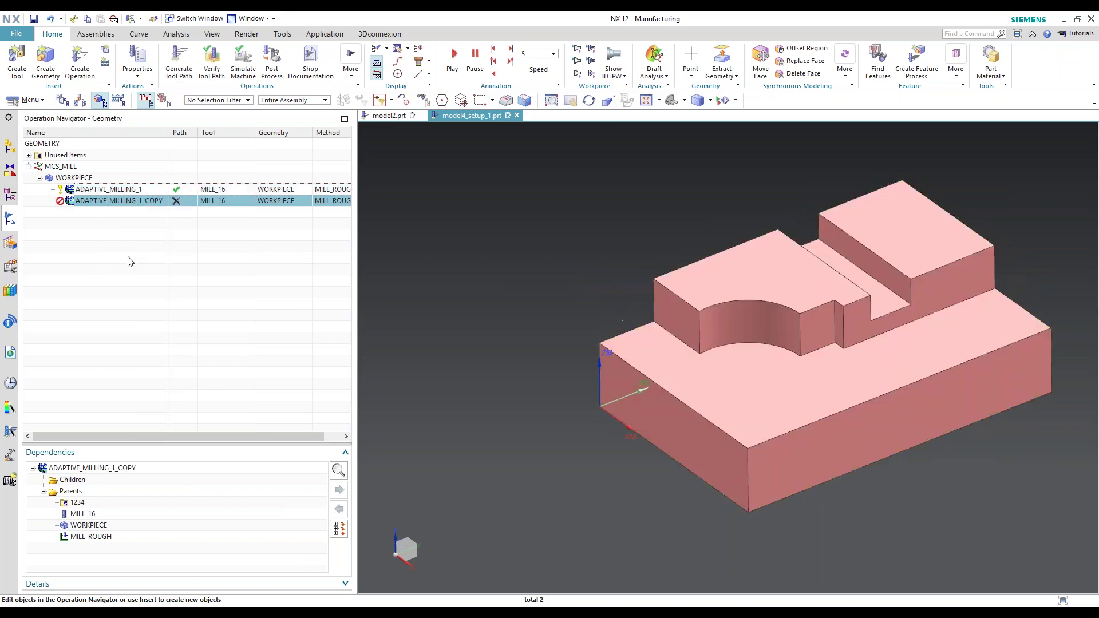
click(112, 203)
click(112, 203)
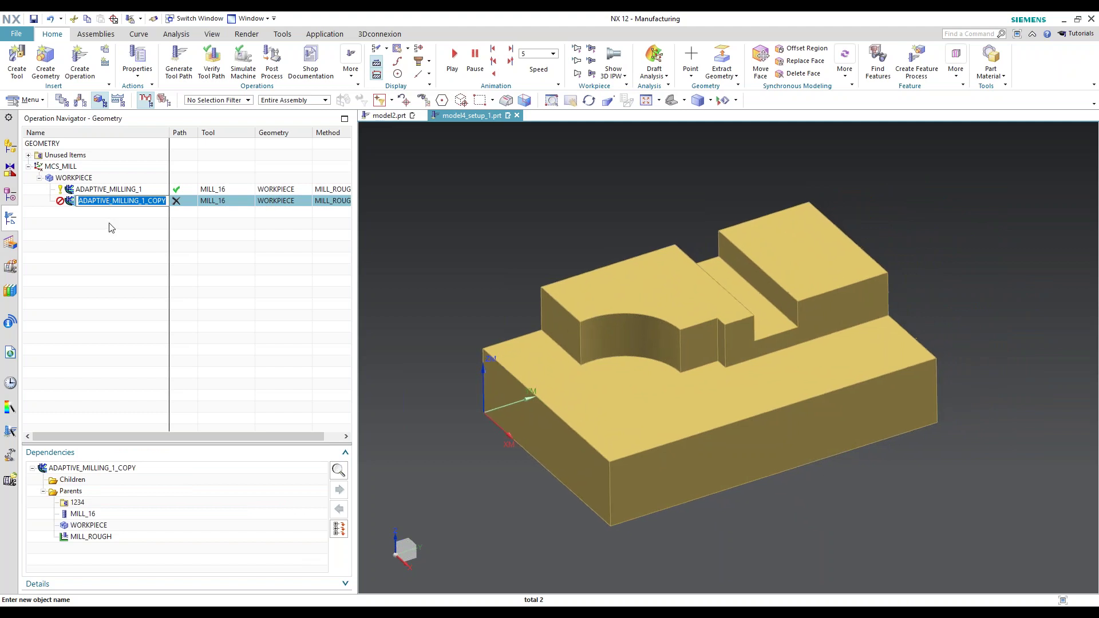
click(96, 206)
key(F2)
click(139, 216)
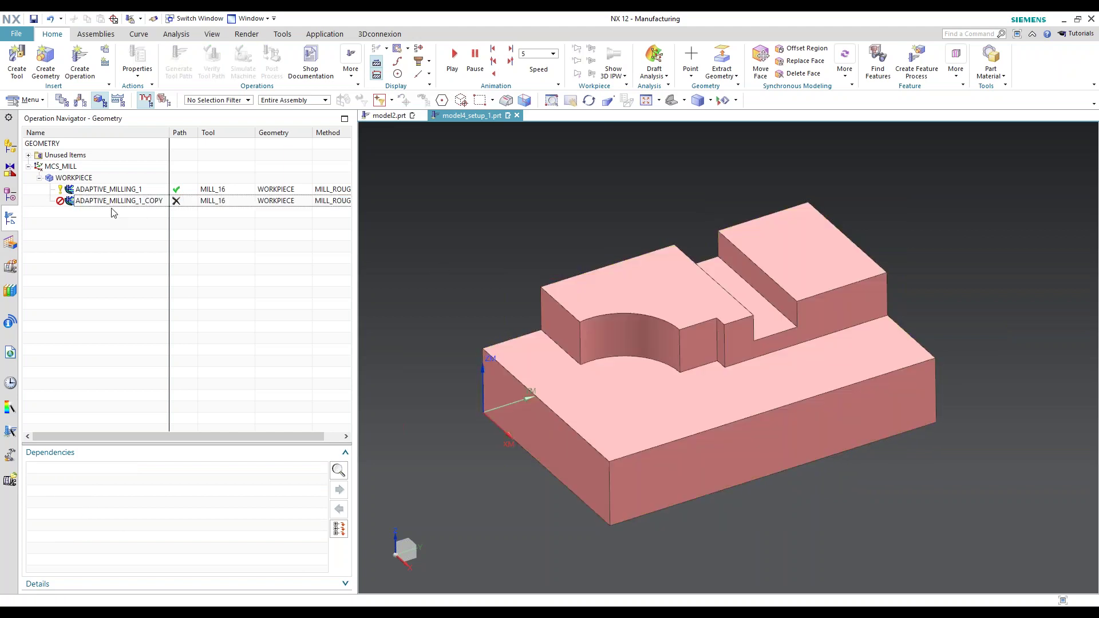
Edit the copied operation so its cut level range reaches a lower face of the part, and generate its tool path
double_click(114, 202)
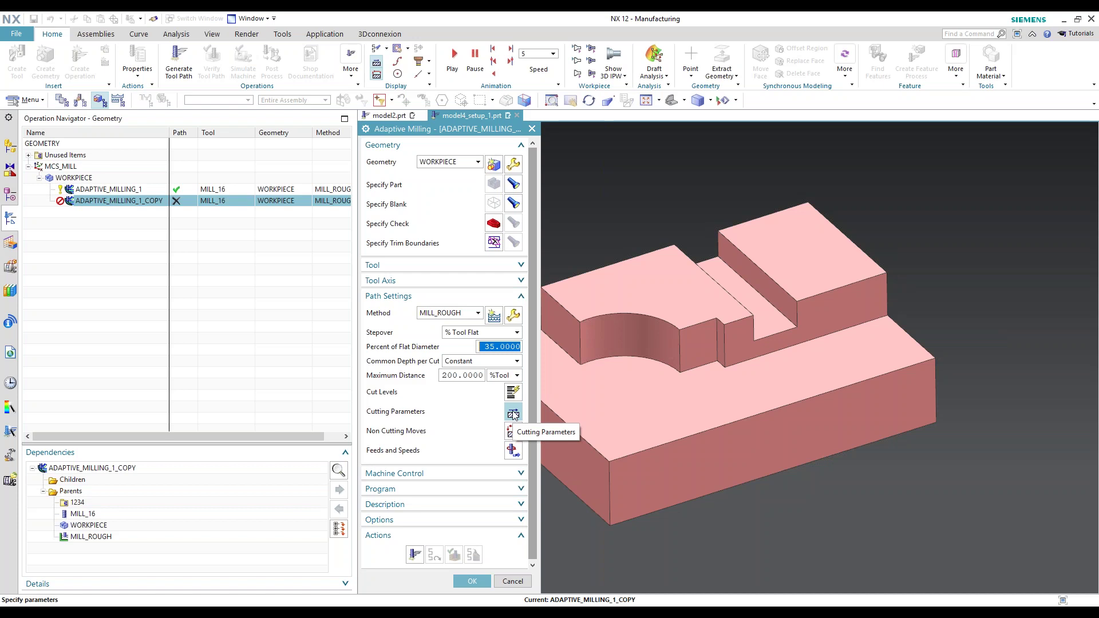
click(513, 393)
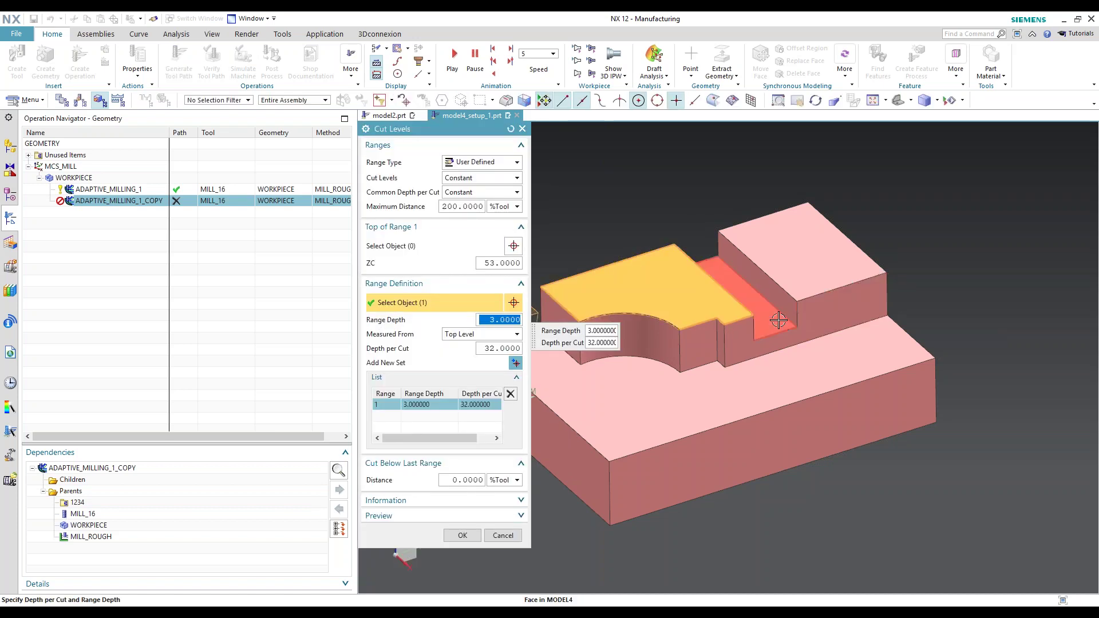
click(778, 320)
click(450, 532)
click(415, 554)
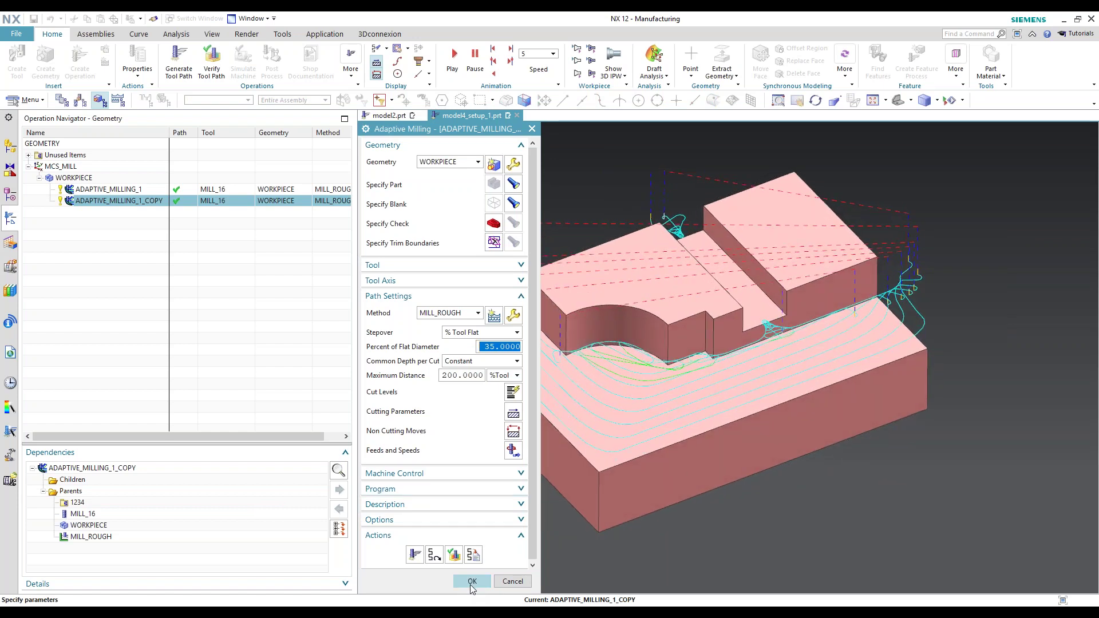
Examine the containment settings in the copied operation's cutting parameters
click(514, 413)
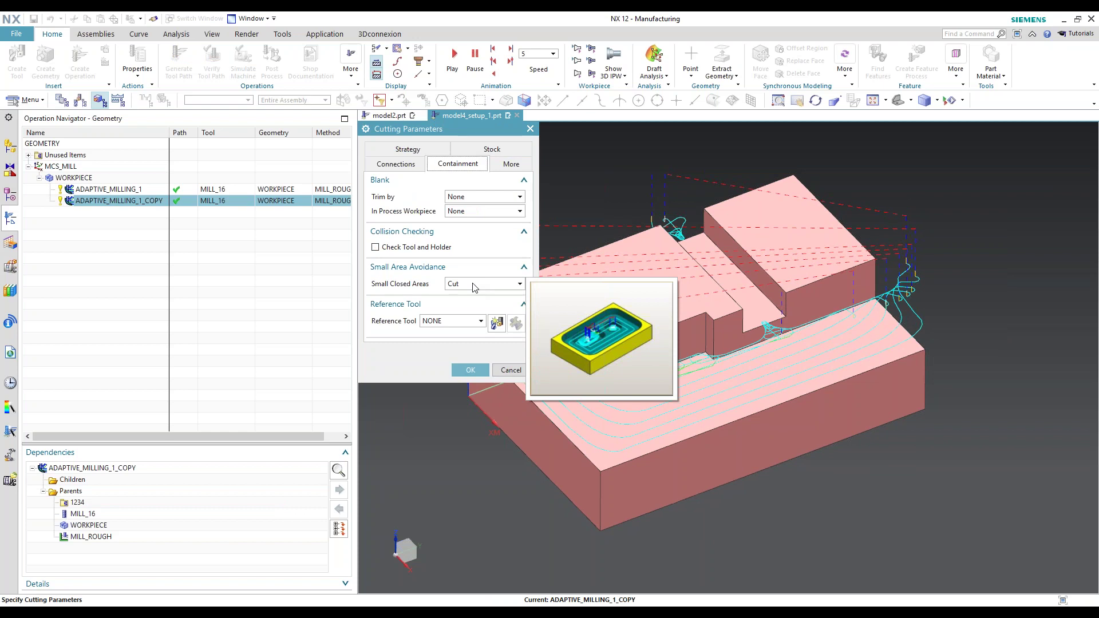
click(453, 371)
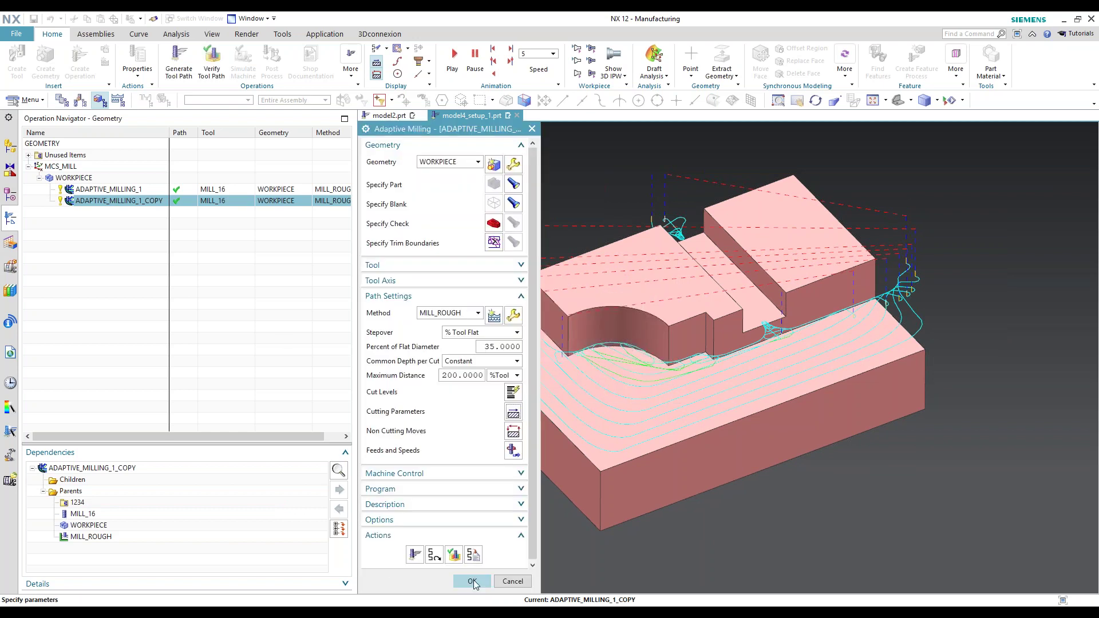
Set the copied operation's cut level range to end at the large lower step face, and regenerate its tool path
click(513, 391)
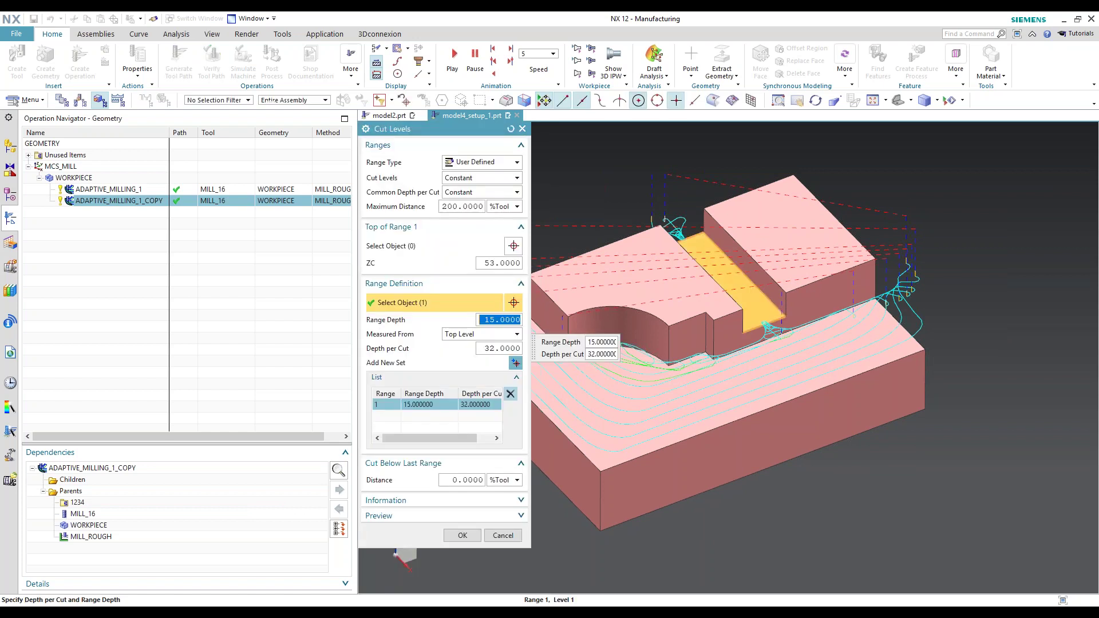
click(607, 401)
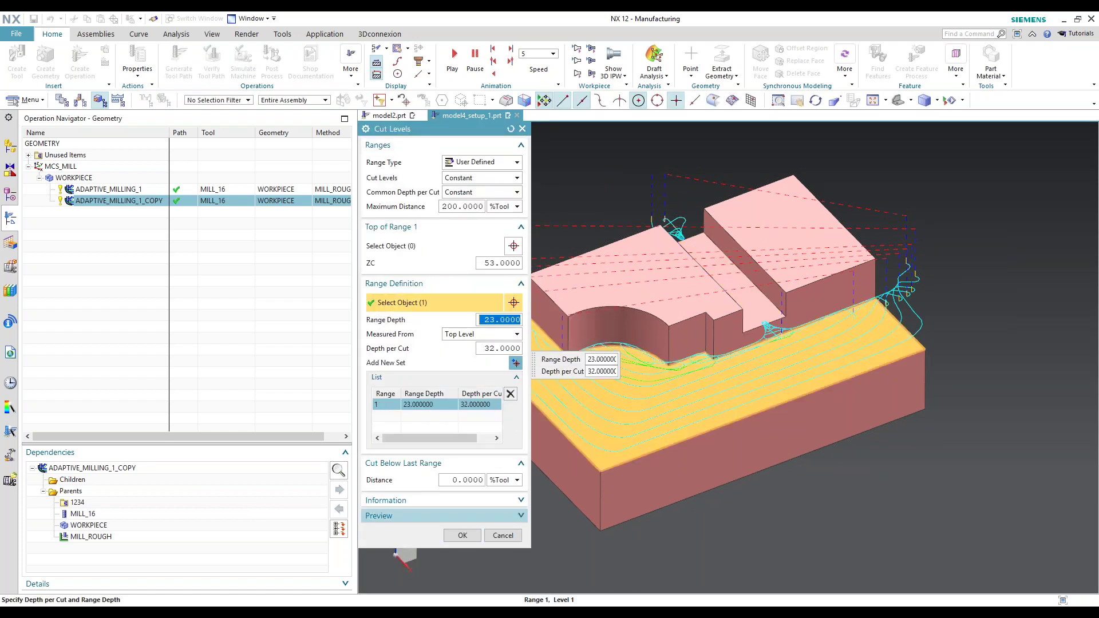
click(463, 536)
click(416, 554)
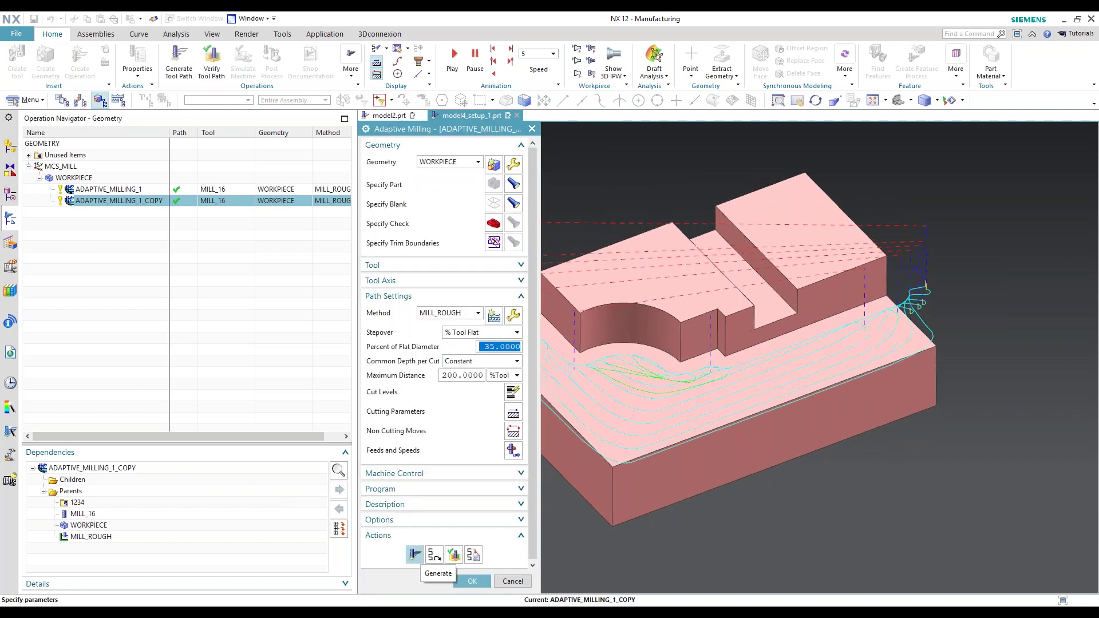
Set the copied operation's stepover to 15 percent of the tool flat diameter and regenerate its tool path
middle_drag(1012, 316, 948, 318)
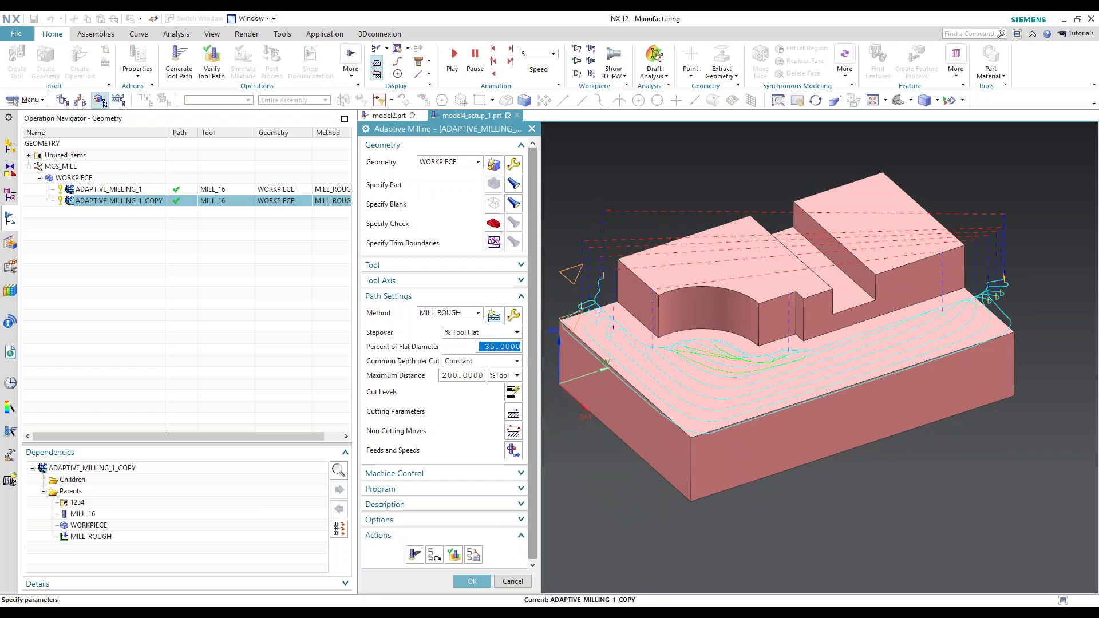
text(15)
click(415, 554)
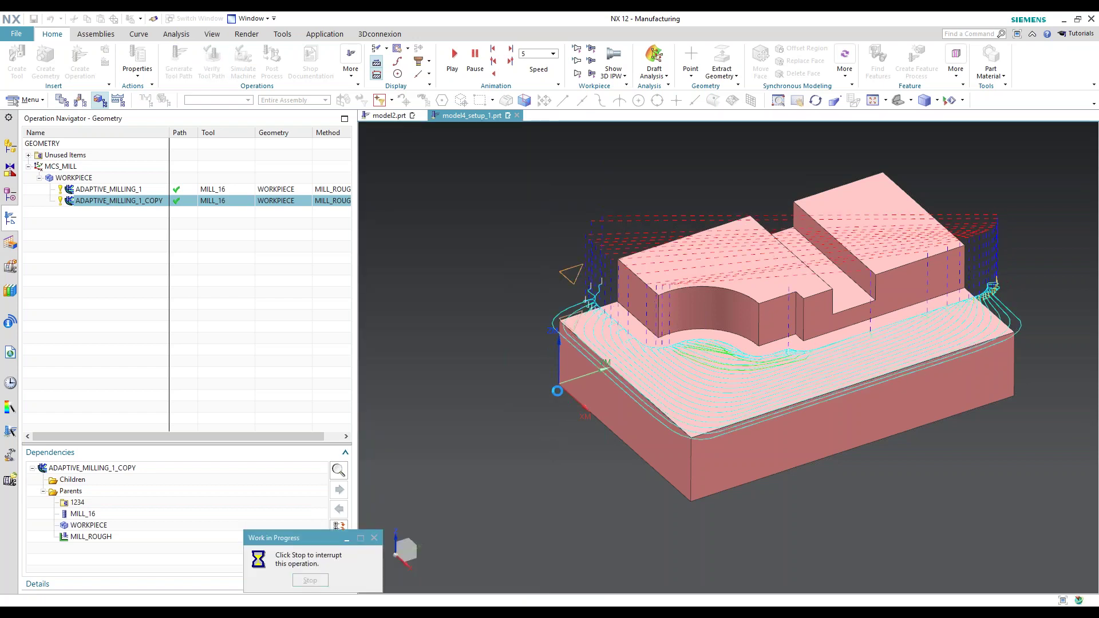
middle_drag(757, 428, 1048, 285)
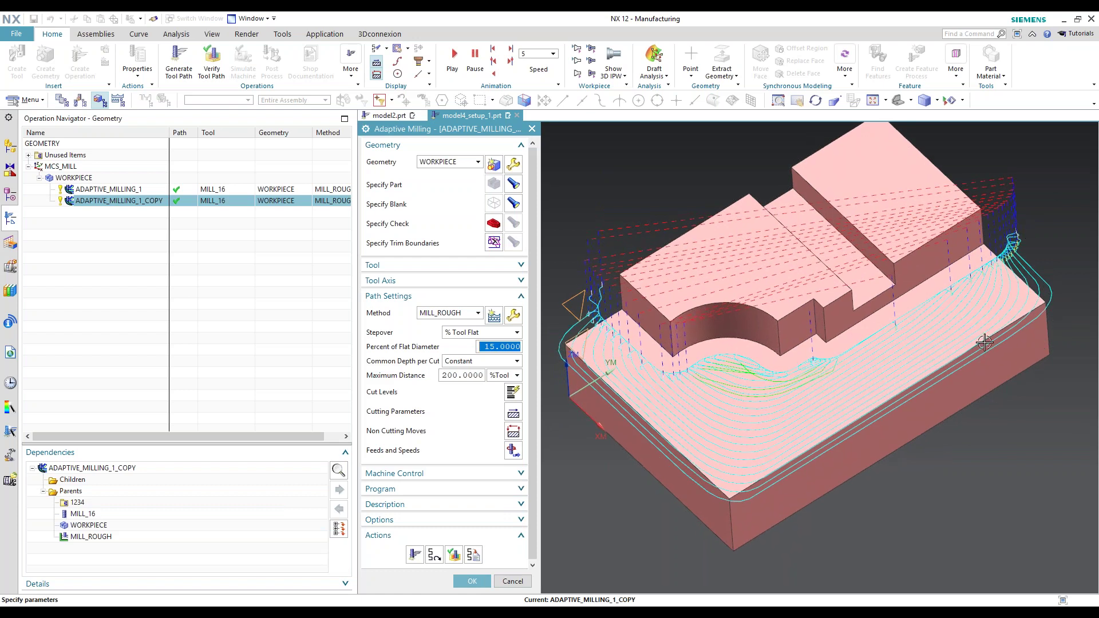
Play the 3D Dynamic material removal simulation for the copied operation, and accept the operation's changes
click(472, 581)
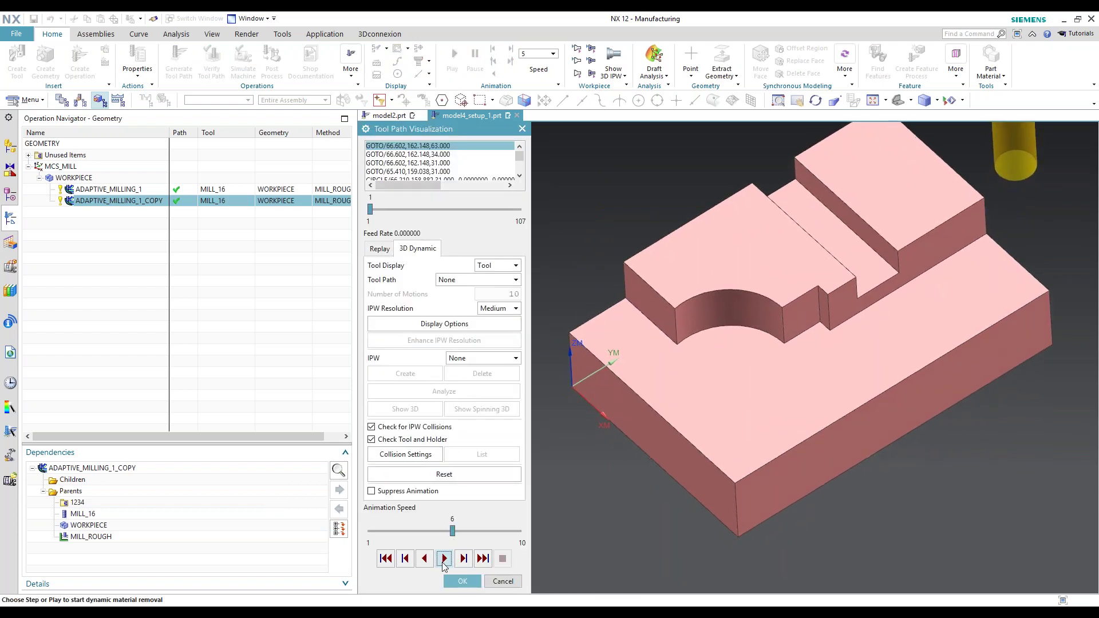
click(444, 559)
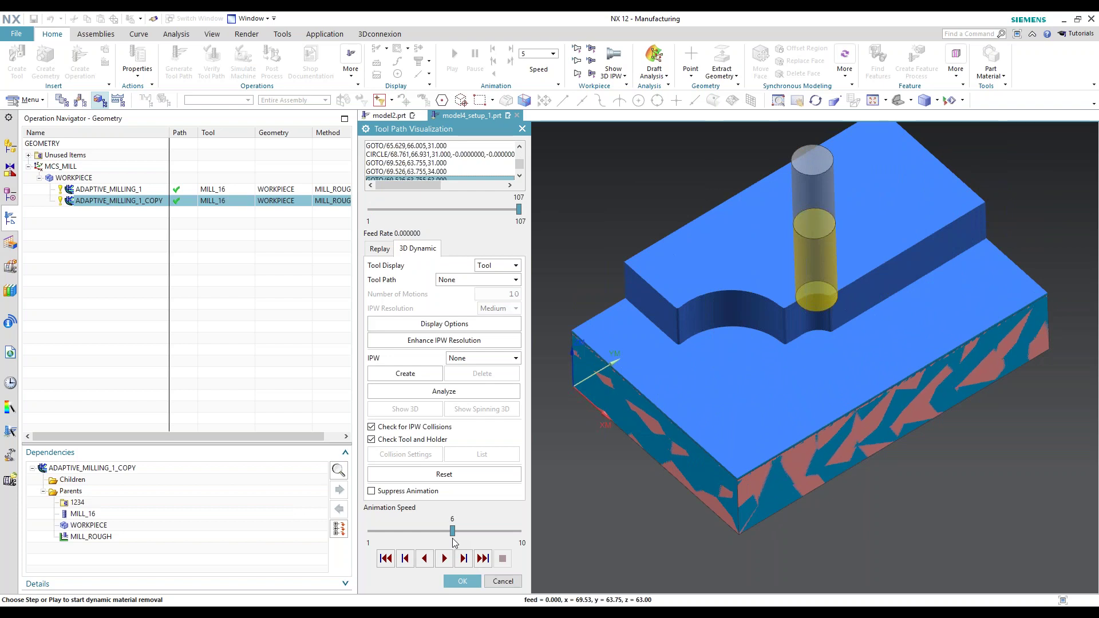
click(462, 582)
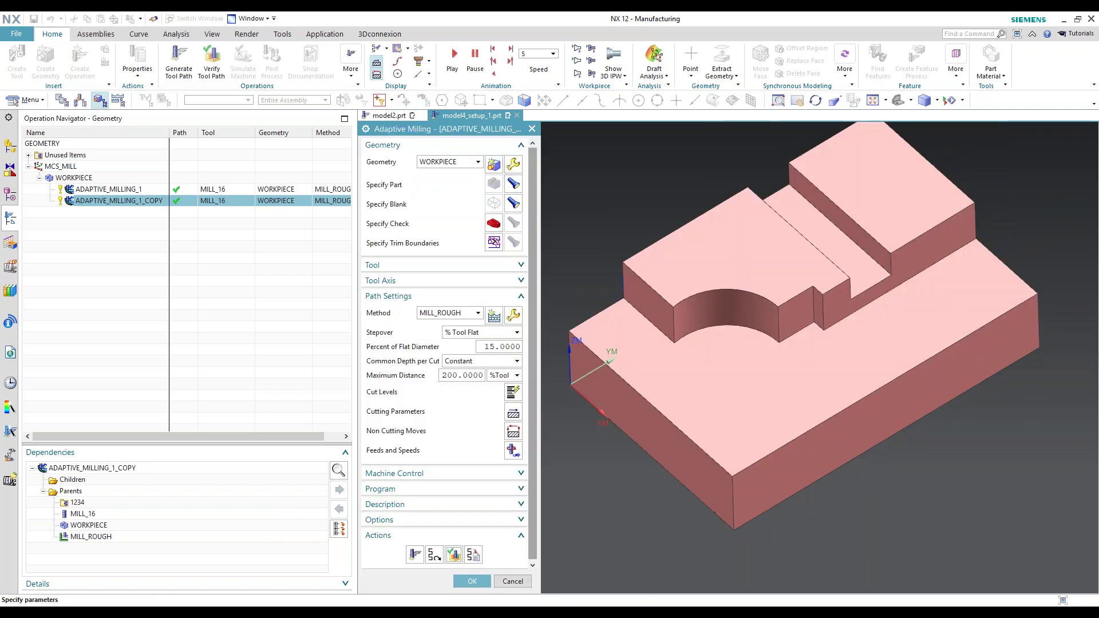
click(473, 581)
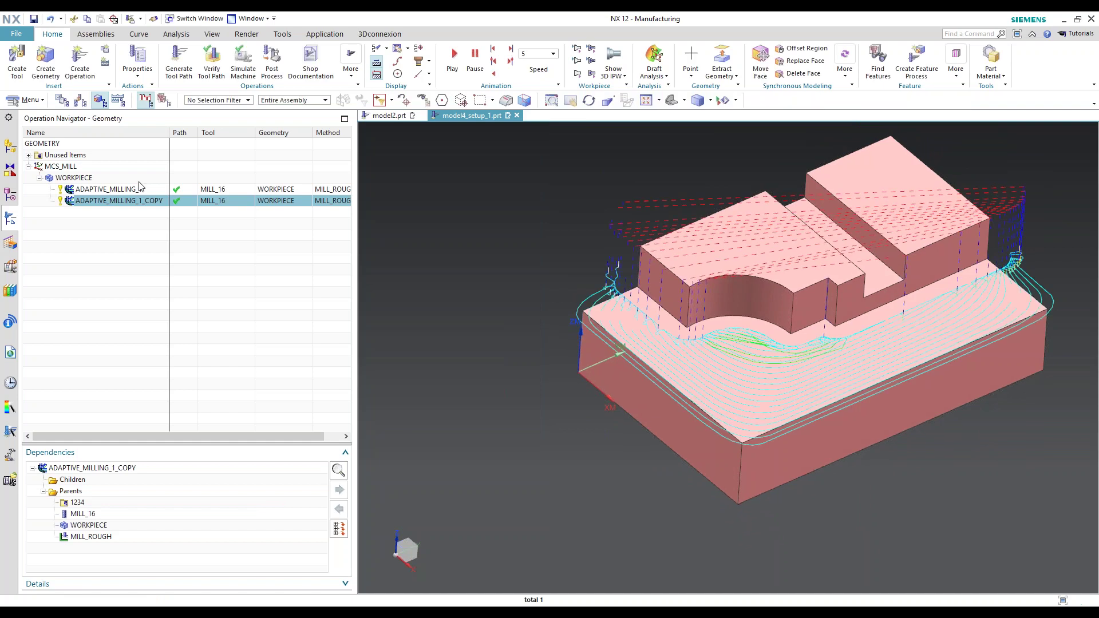
Set the low height transfer maximum length to 1600 %Tool in the copied operation's non cutting moves, and regenerate its tool path
click(121, 204)
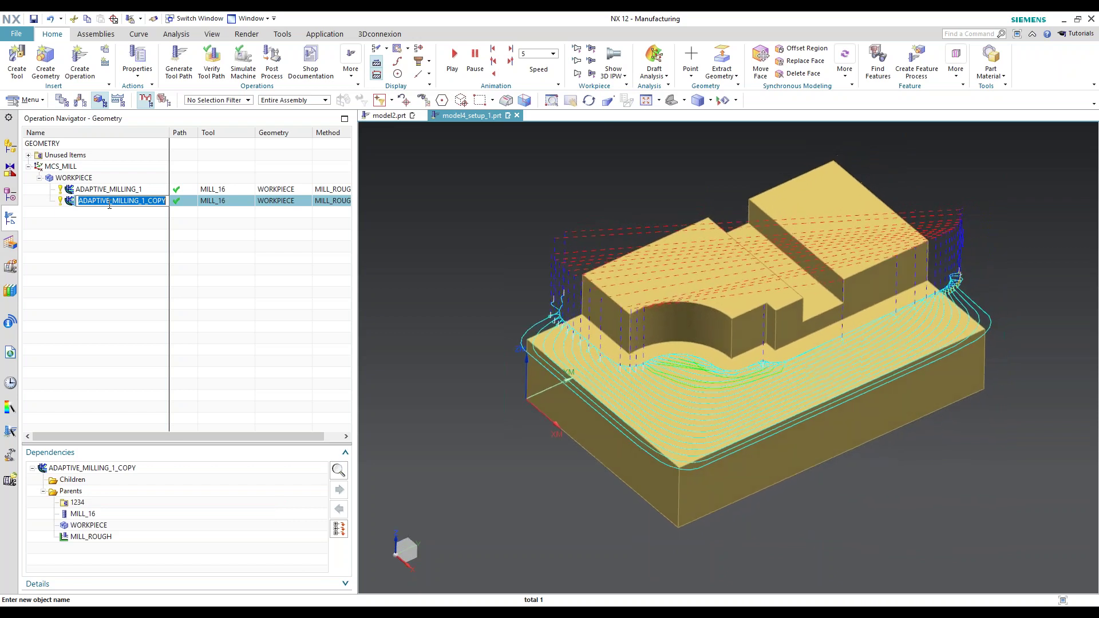
key(Return)
double_click(109, 201)
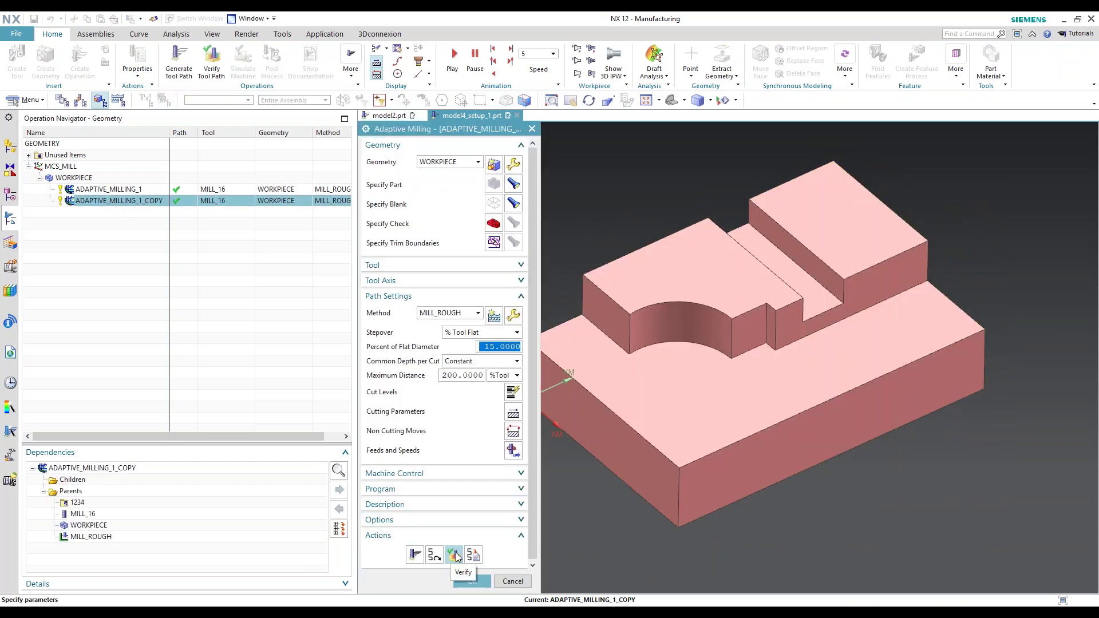
click(514, 433)
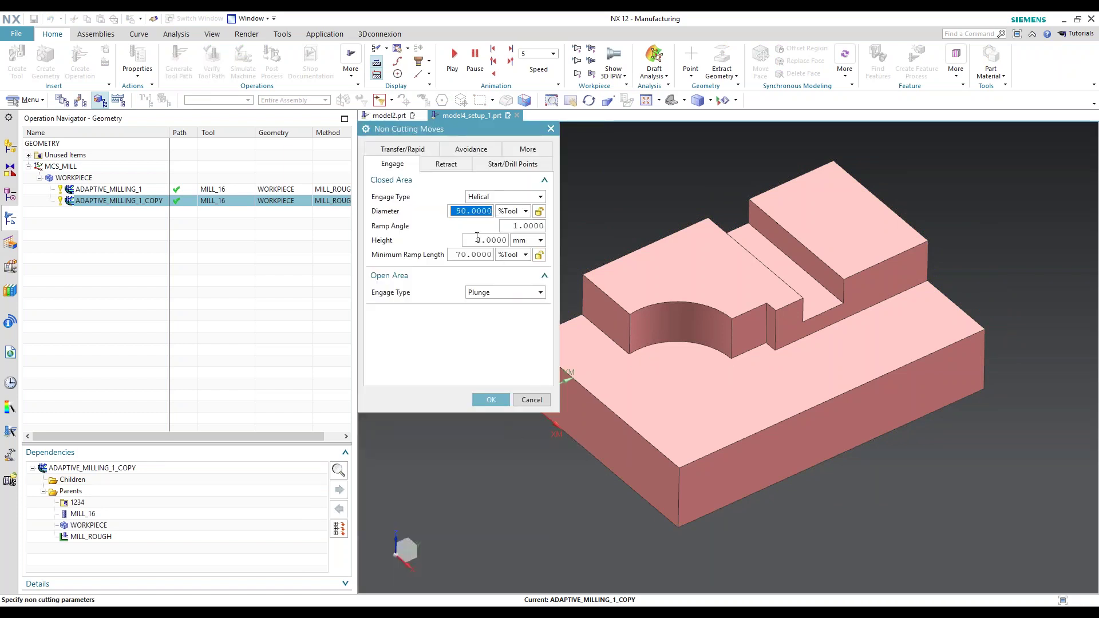
click(431, 152)
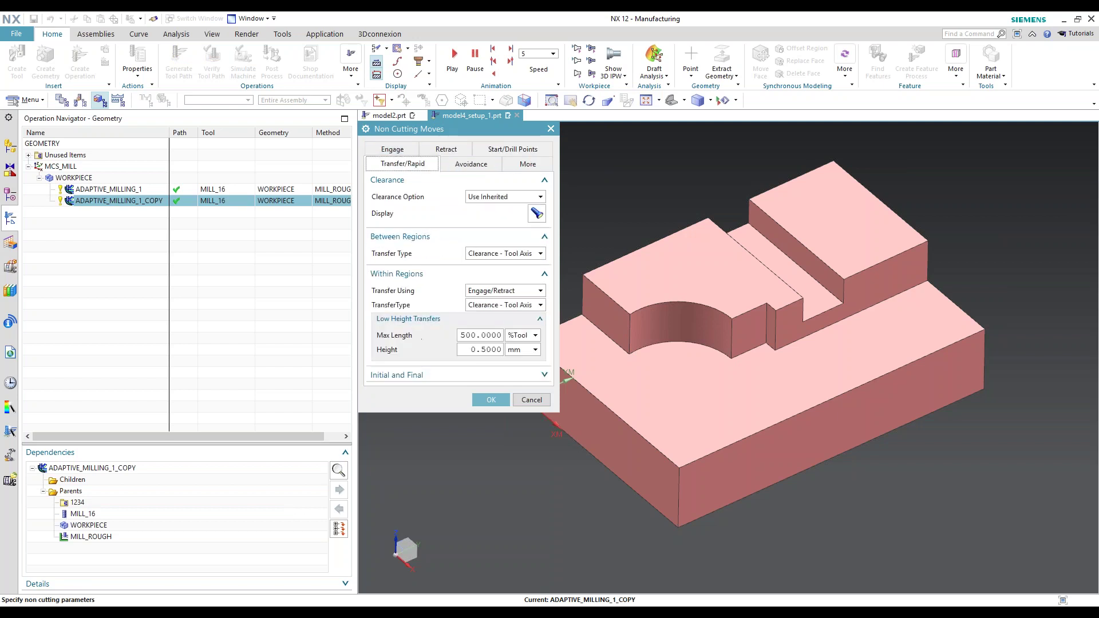
double_click(483, 336)
text(16)
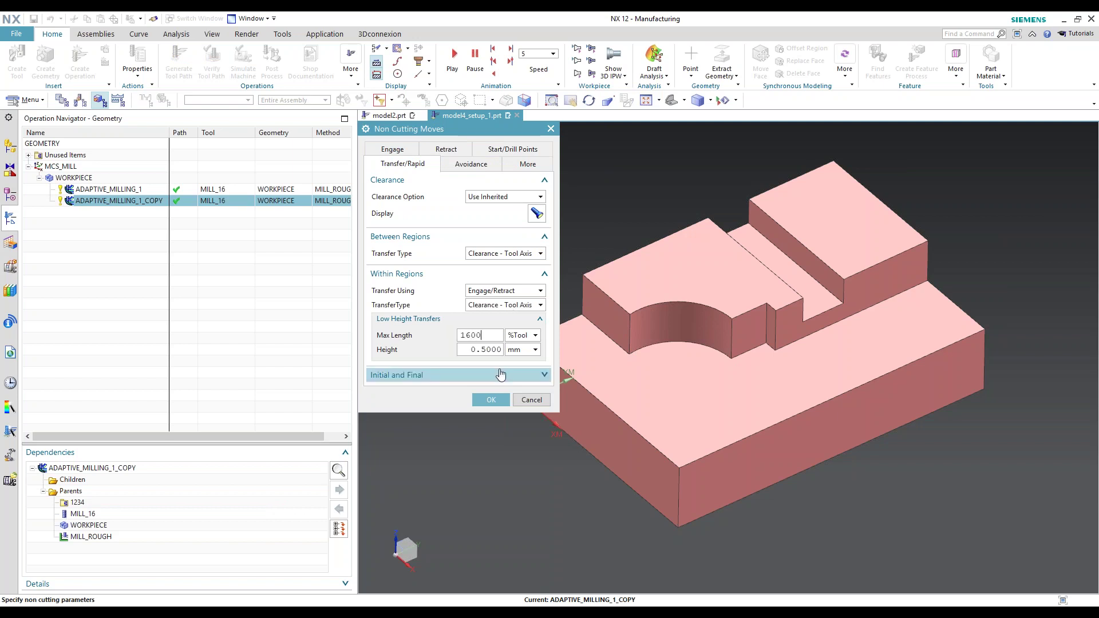
click(492, 400)
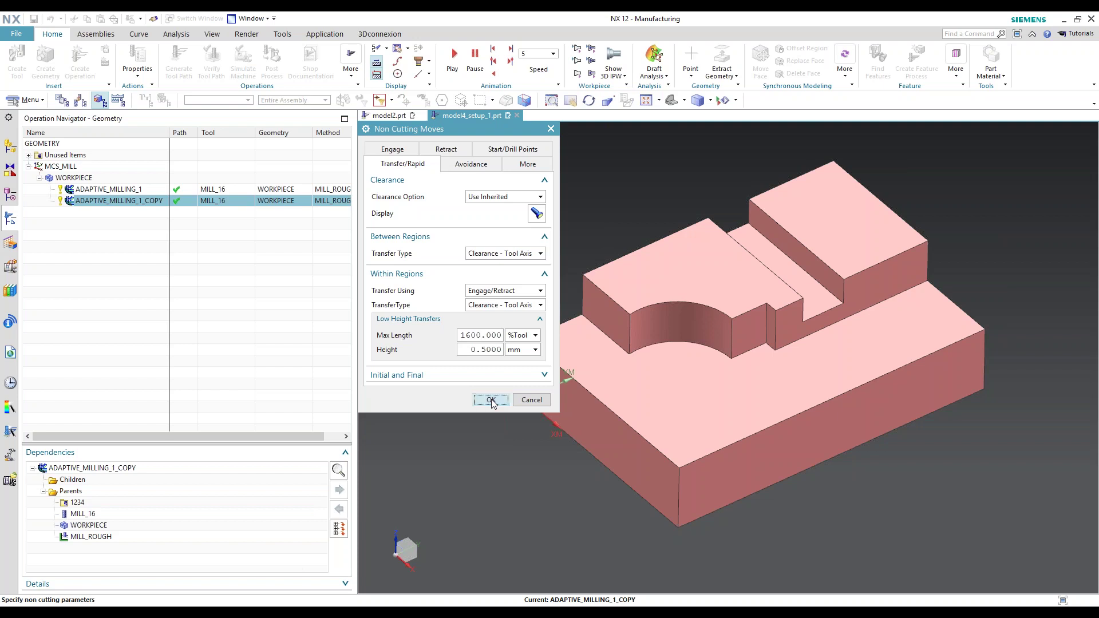
click(416, 555)
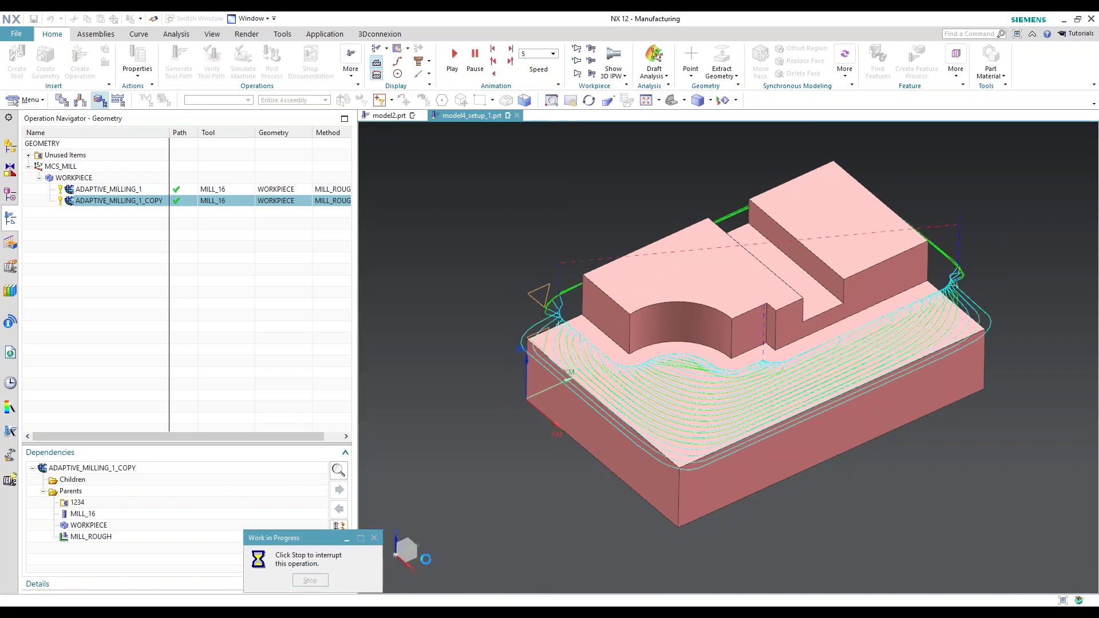
middle_drag(822, 487, 592, 315)
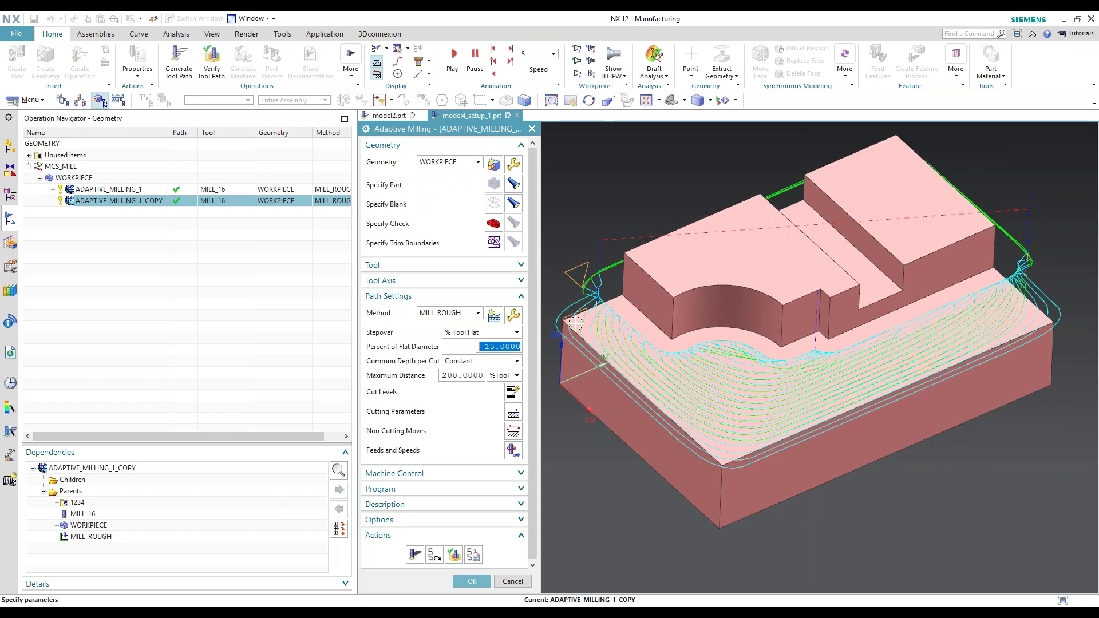
Play the 3D Dynamic simulation of the regenerated tool path and examine the machined block from several angles
click(454, 556)
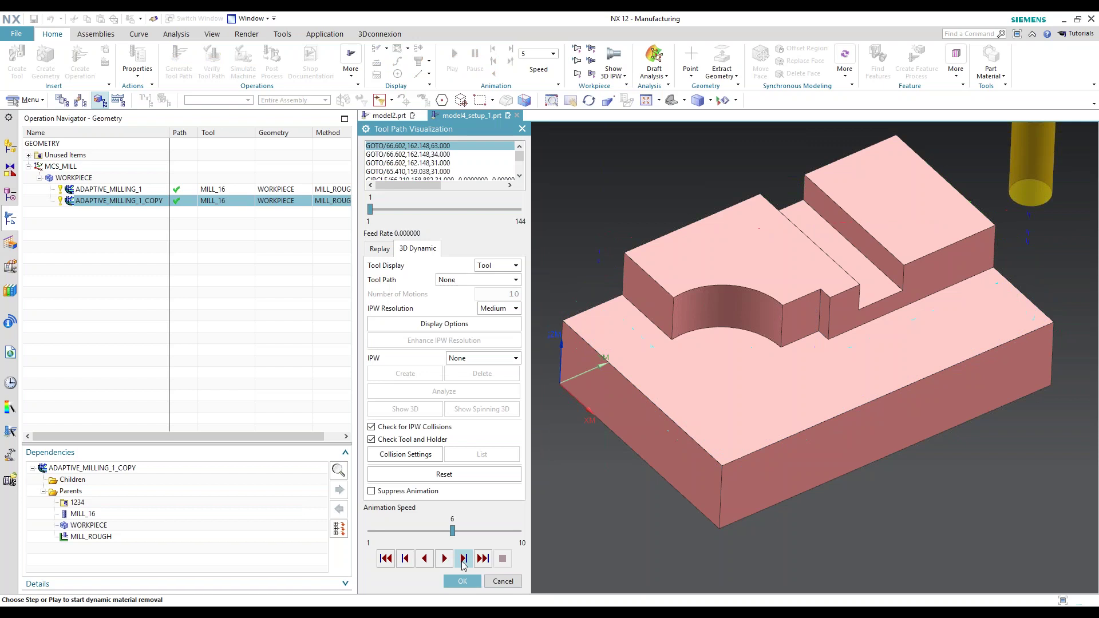
click(446, 559)
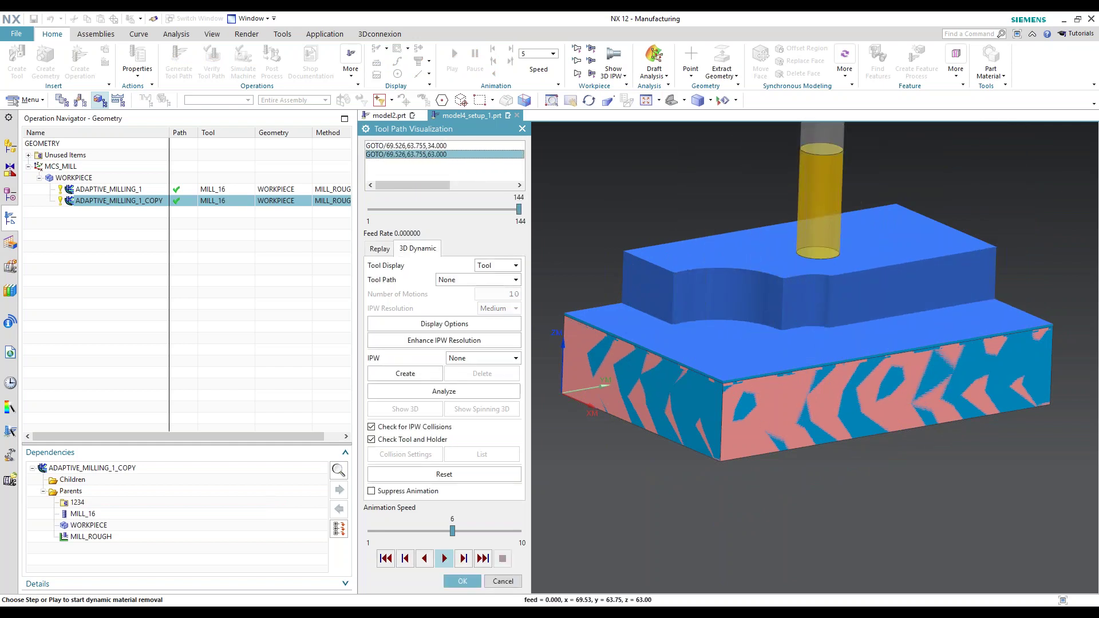
middle_drag(955, 295, 954, 348)
middle_drag(1053, 316, 950, 324)
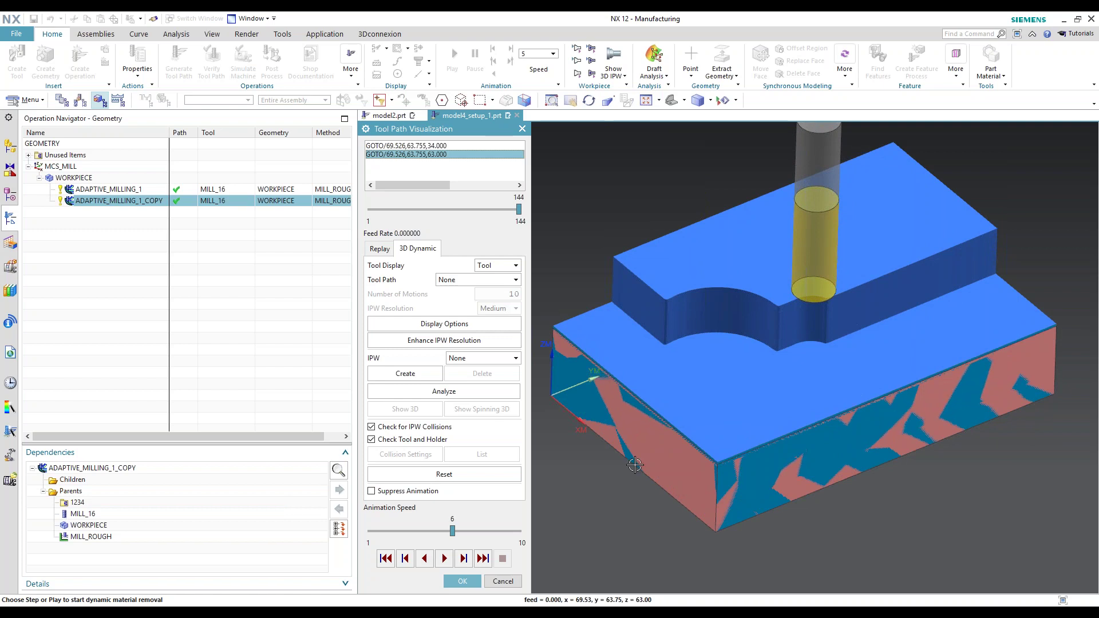
middle_drag(630, 464, 612, 464)
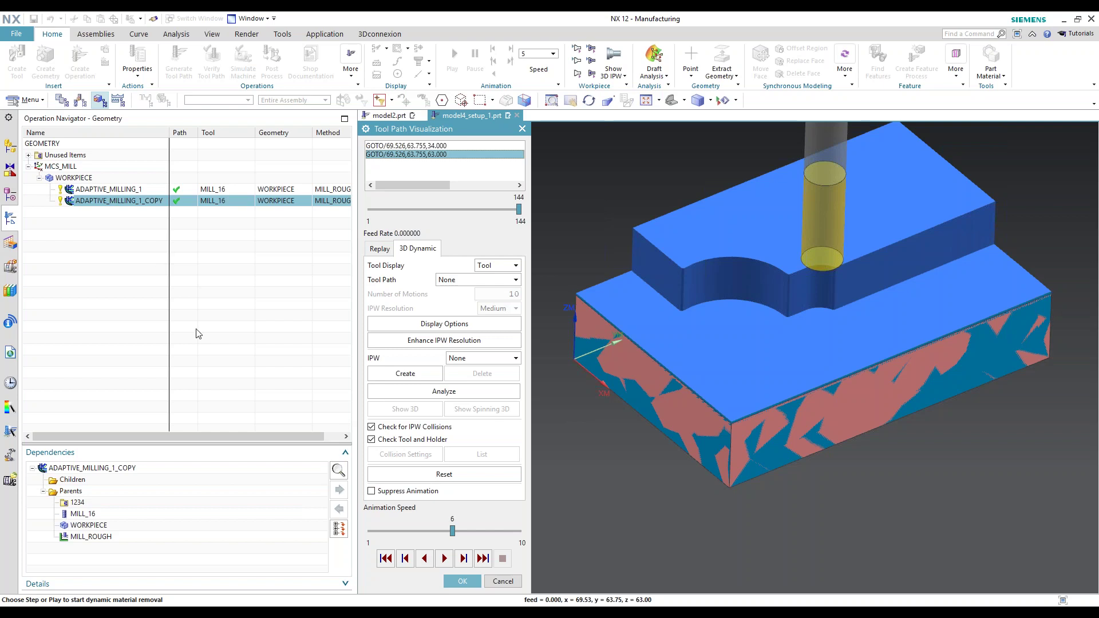
key(alt+Tab)
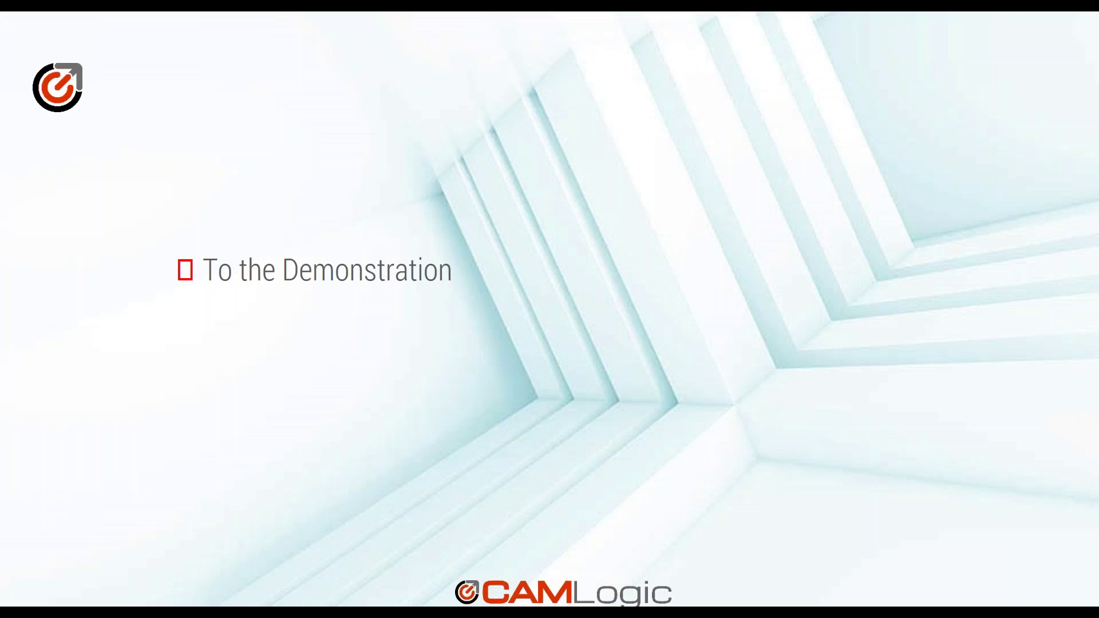
key(Right)
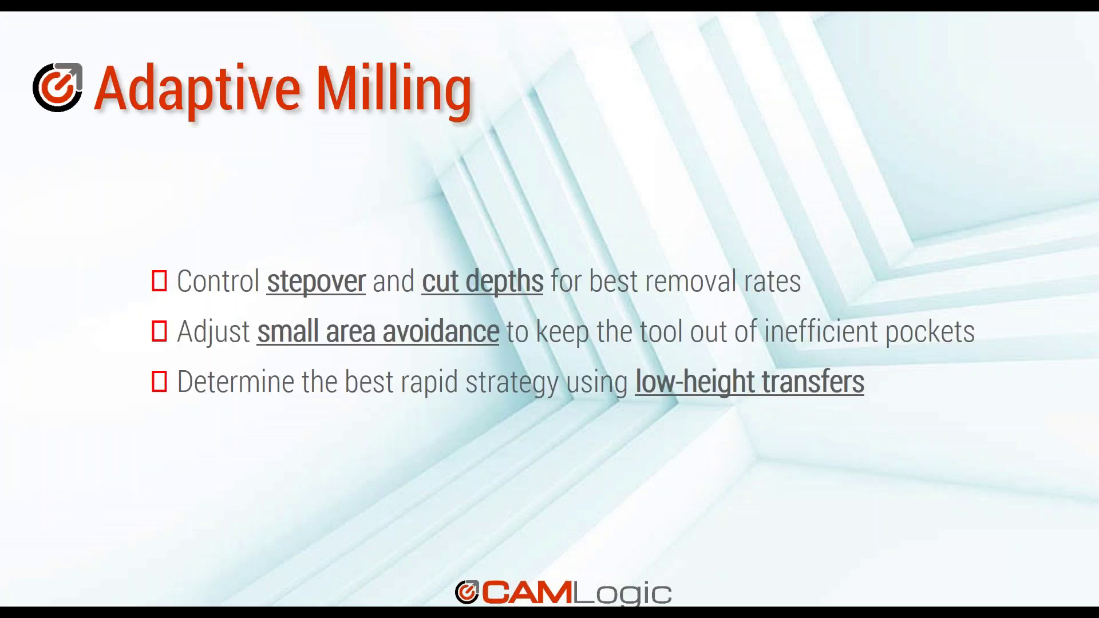